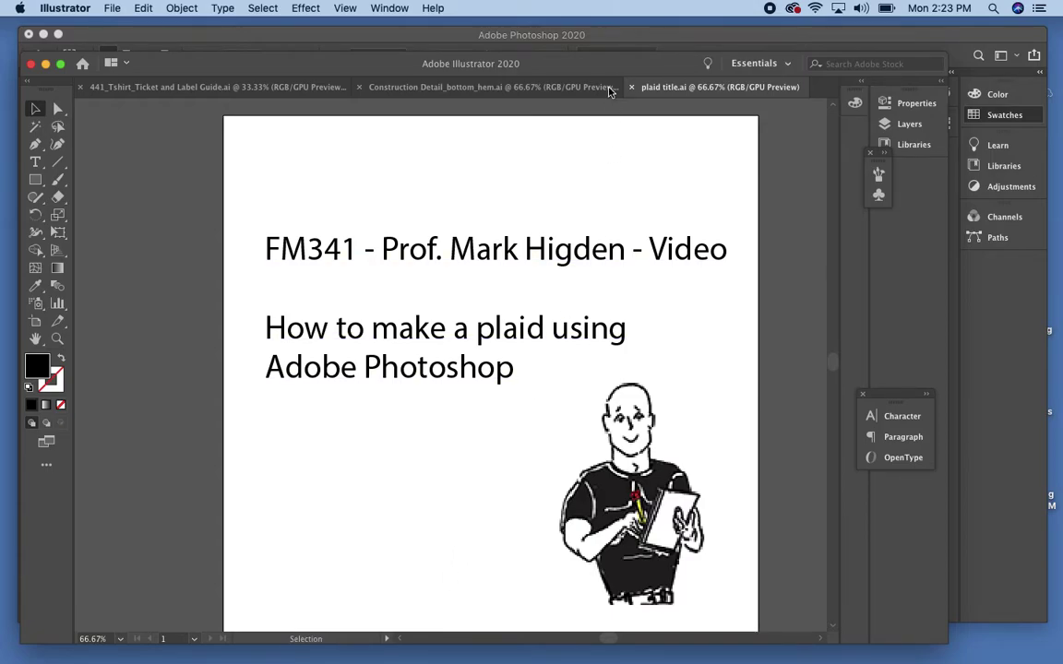
pyautogui.click(621, 44)
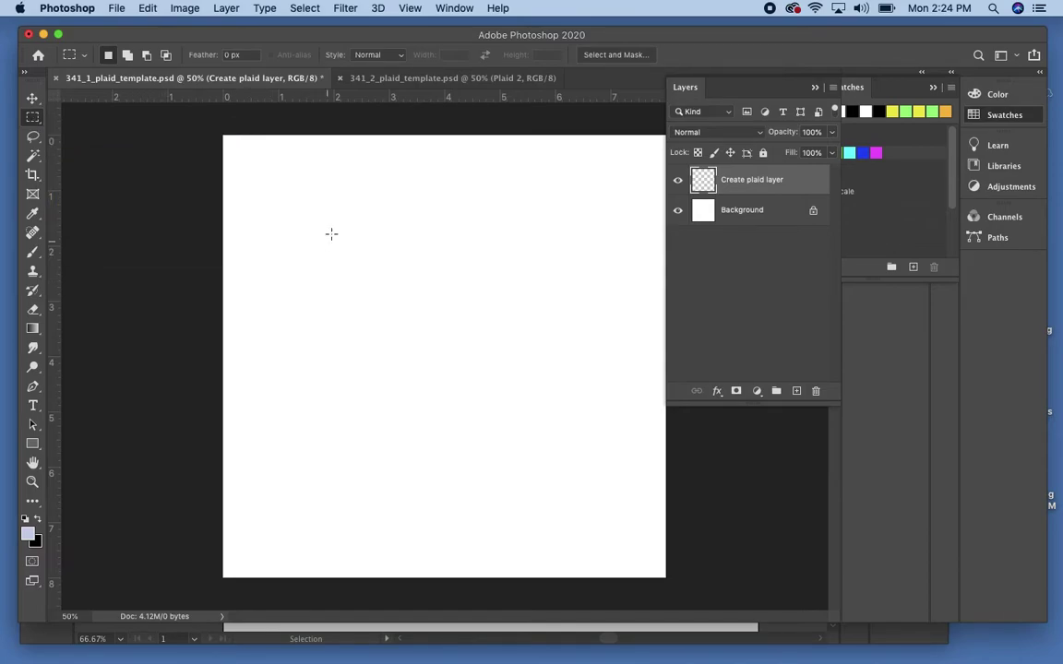
# Step: Select a tall rectangle on the Create plaid layer and set the foreground colour to navy 0e1e61
pyautogui.moveTo(299, 205); pyautogui.dragTo(377, 438)
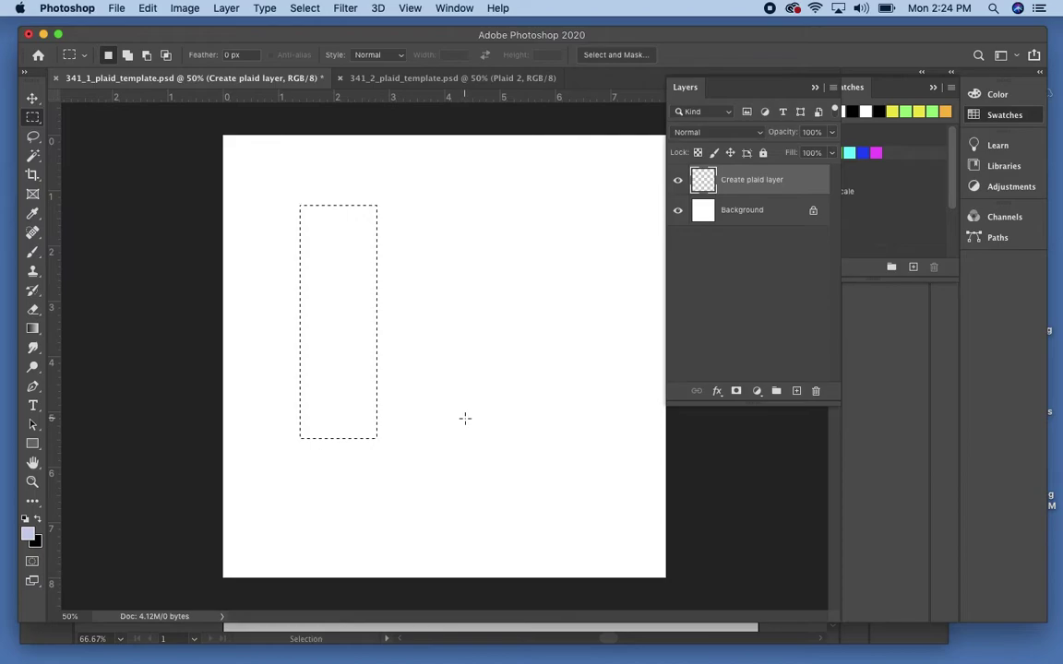
pyautogui.click(28, 535)
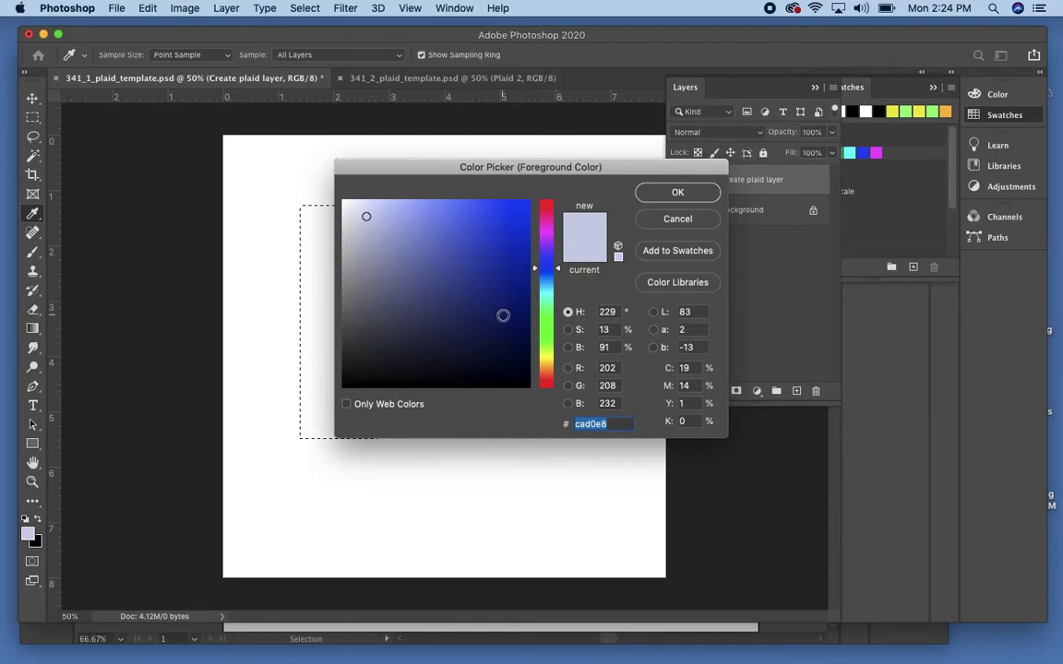
pyautogui.click(502, 315)
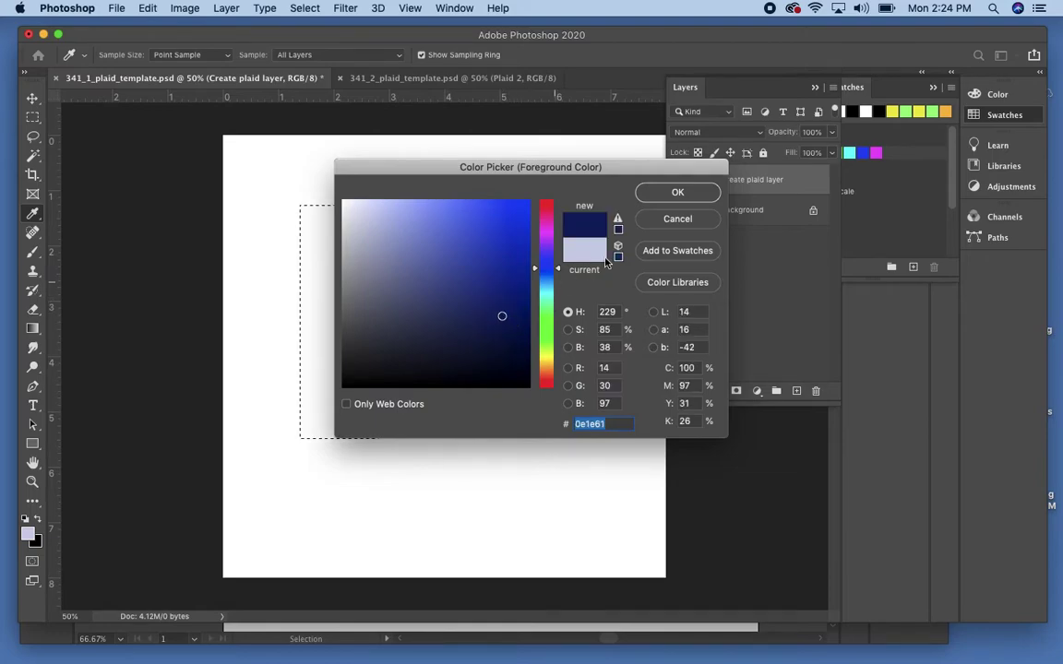
pyautogui.click(701, 199)
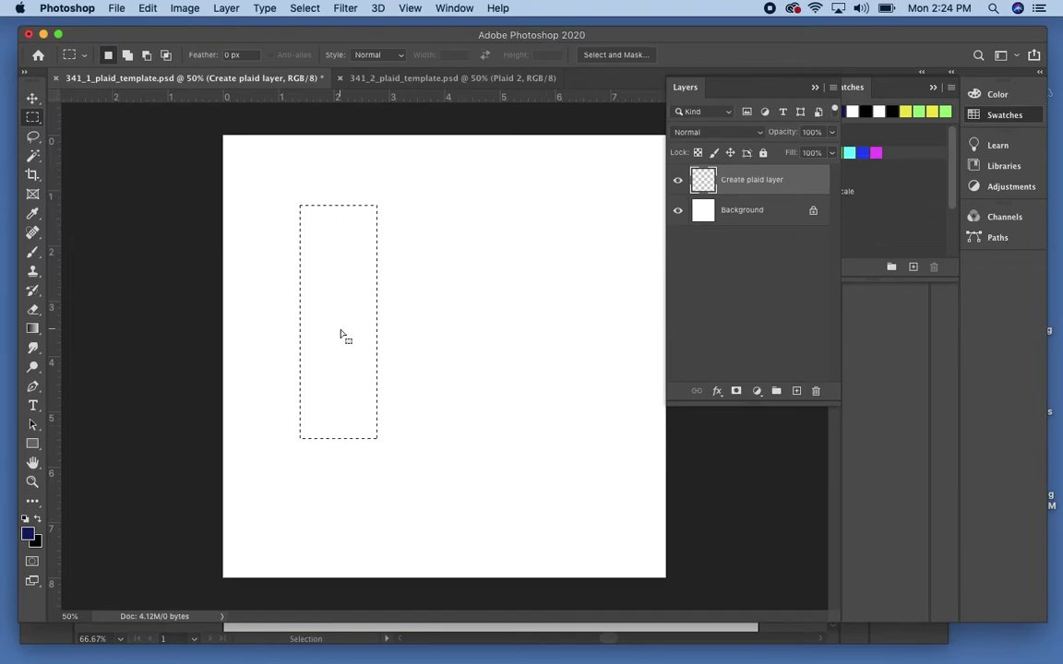
# Step: Fill the rectangle with the navy foreground colour using Edit > Fill
pyautogui.click(148, 8)
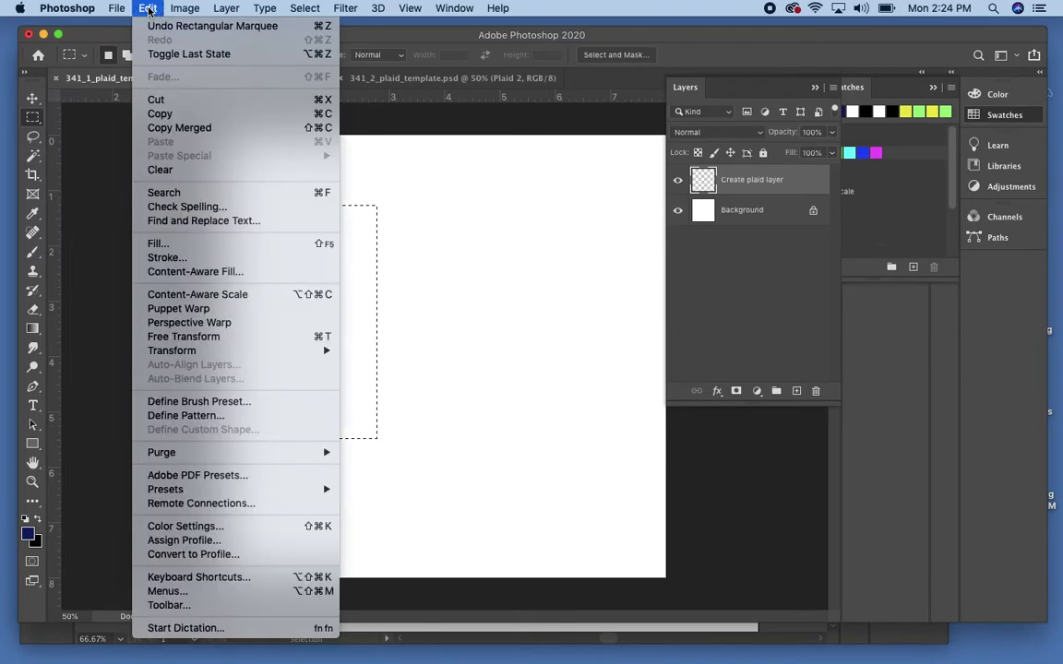
pyautogui.click(178, 243)
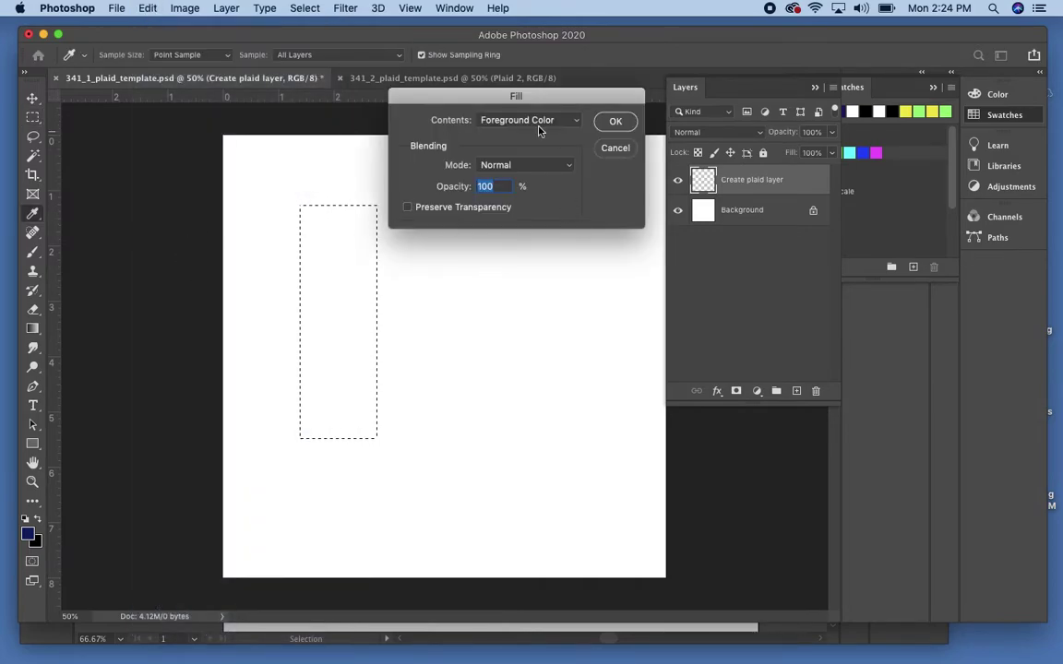
pyautogui.click(539, 124)
pyautogui.click(517, 114)
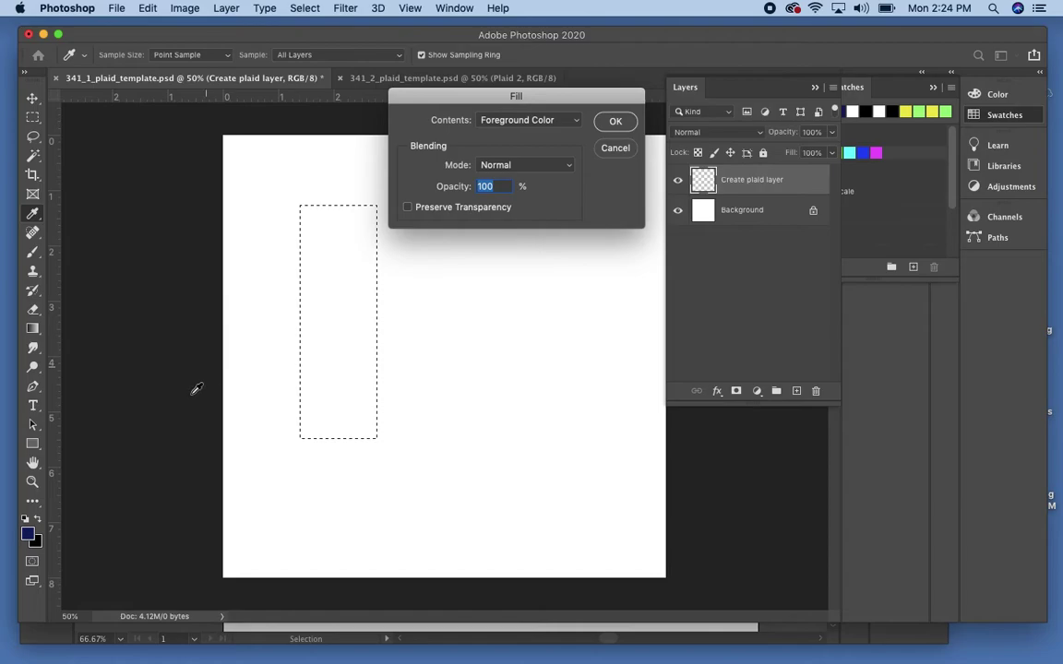
pyautogui.click(616, 121)
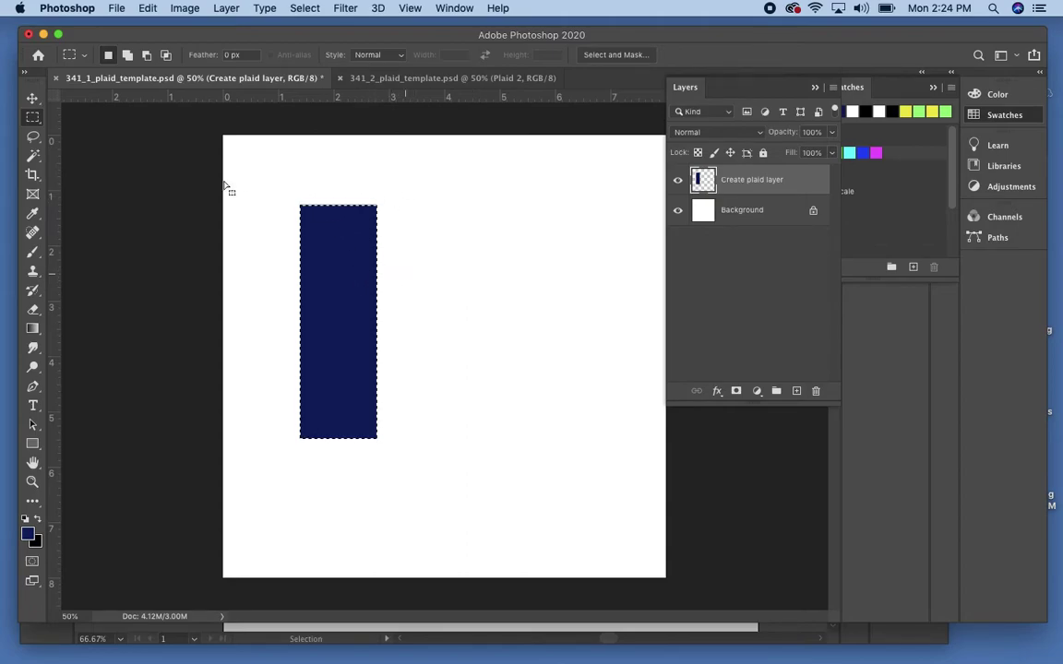
# Step: With the Move tool, Alt-drag a copy of the navy stripe just to its right
pyautogui.click(32, 99)
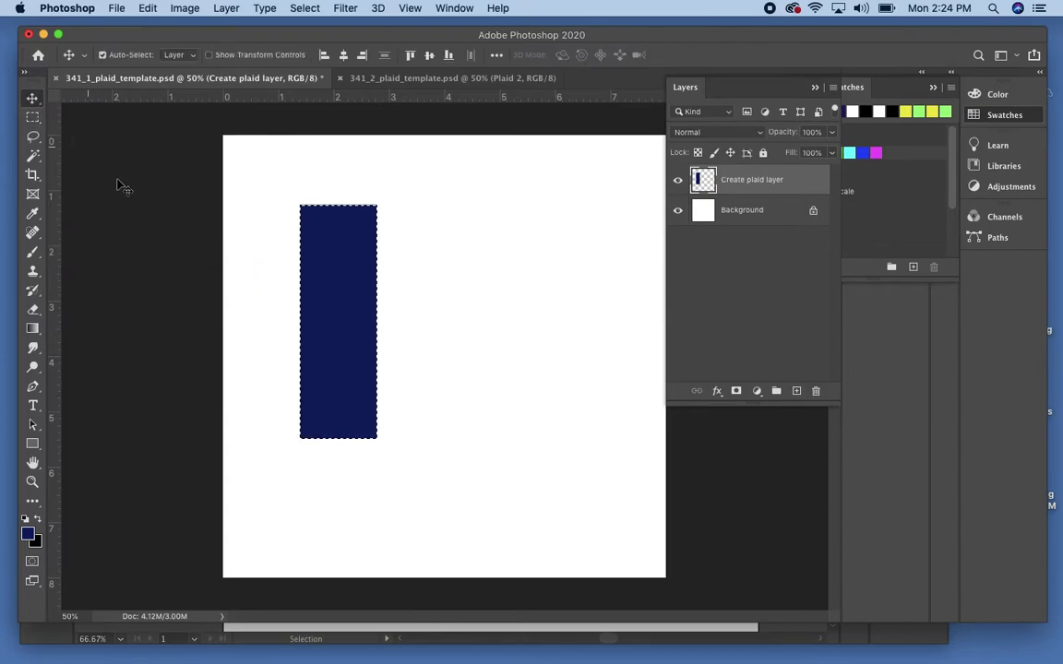
pyautogui.click(350, 333)
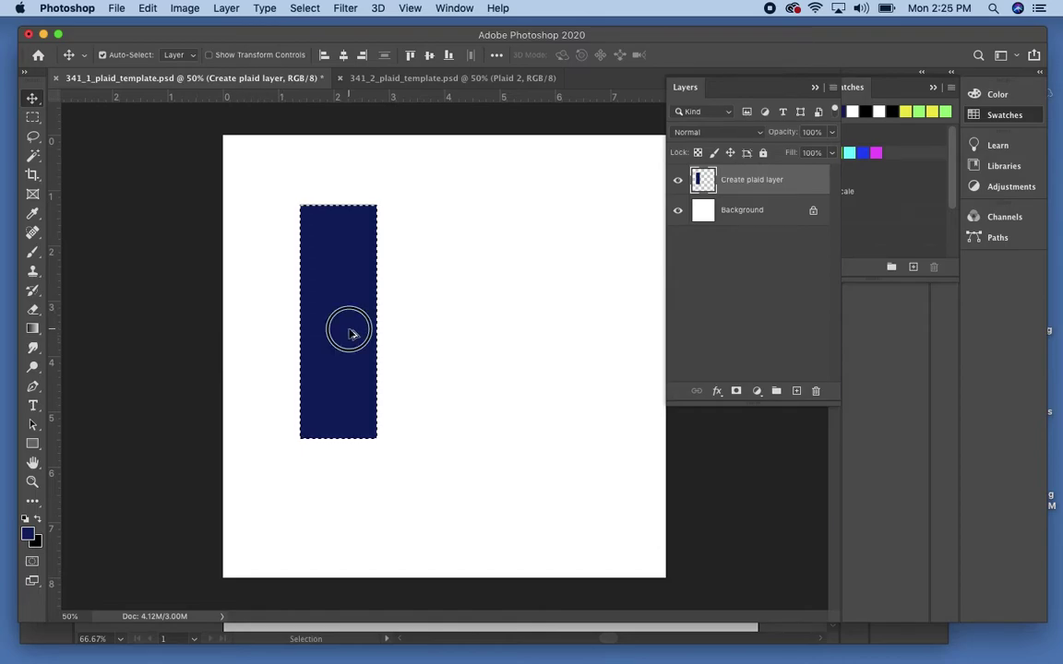
pyautogui.moveTo(349, 333); pyautogui.dragTo(420, 332)
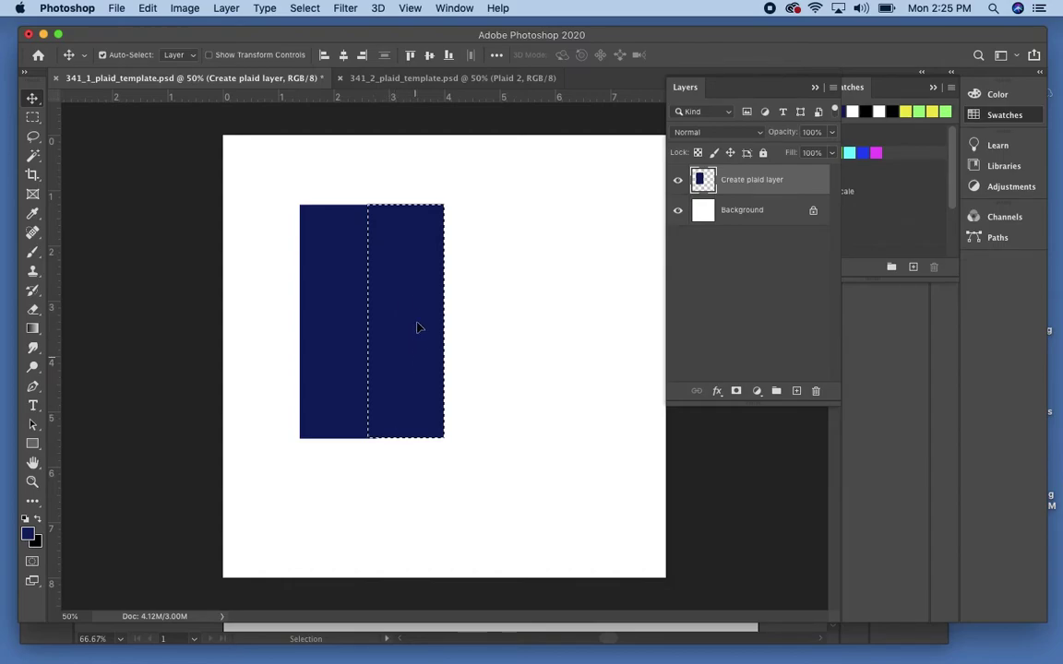
# Step: Set the foreground to bright blue 3554da and fill the copied stripe with it
pyautogui.click(28, 534)
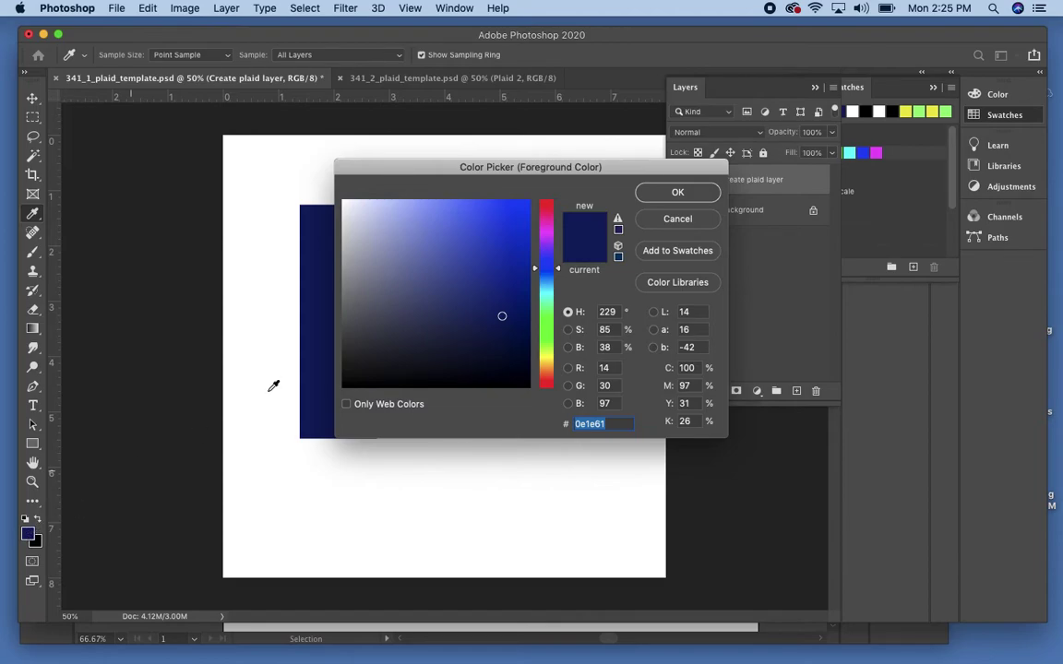
pyautogui.click(484, 226)
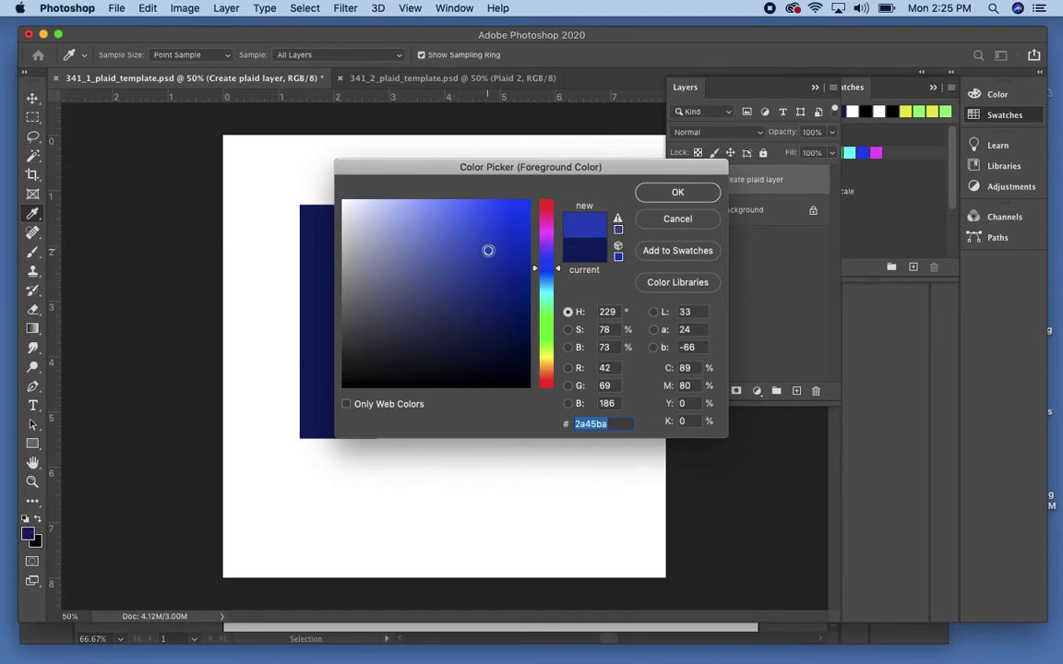
pyautogui.click(668, 193)
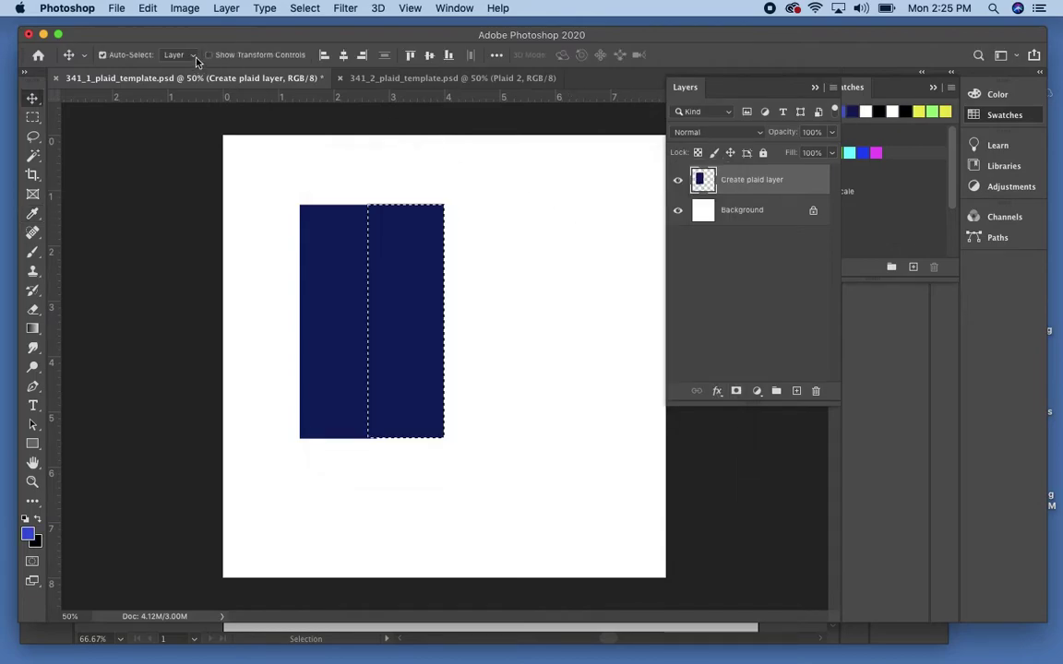
pyautogui.click(145, 9)
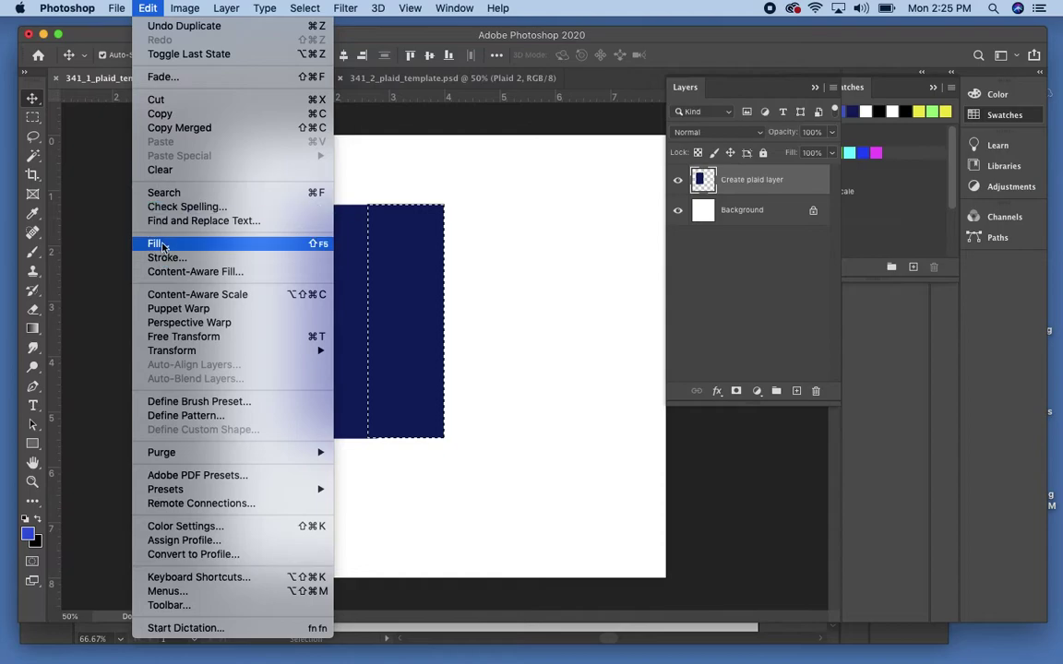
pyautogui.click(157, 244)
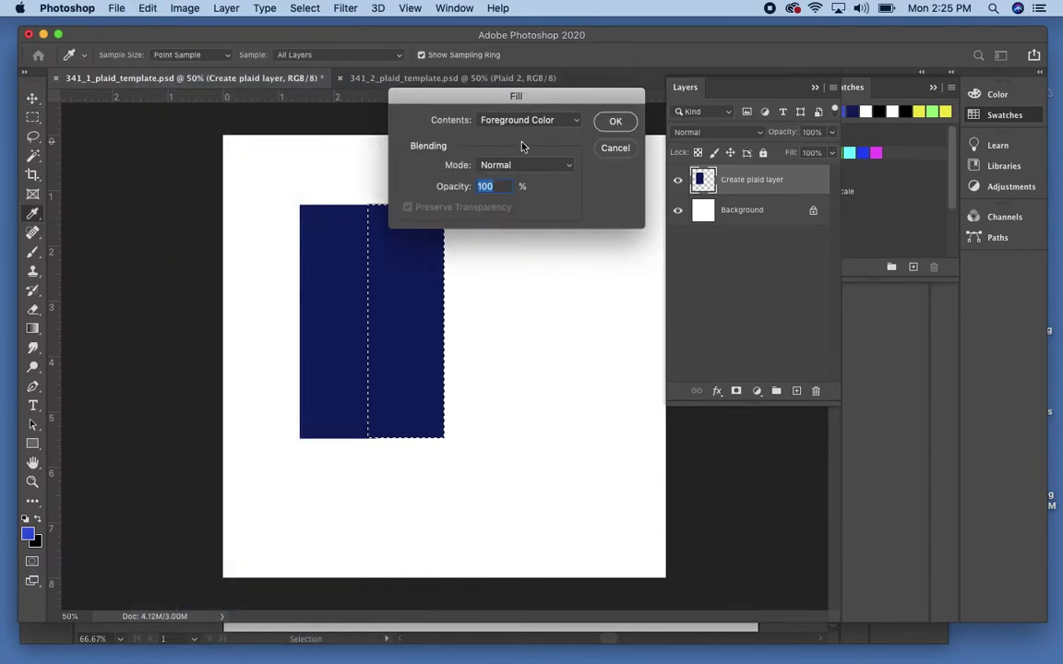
pyautogui.click(620, 125)
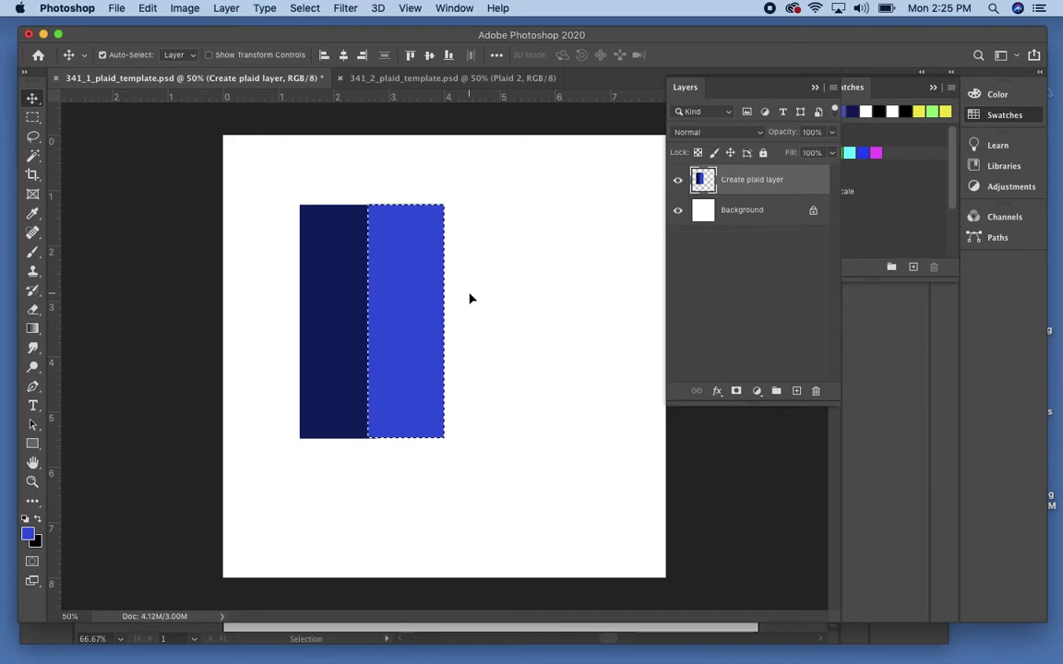
# Step: Copy the bright blue stripe further right and set the foreground to pale blue b9bfda
pyautogui.click(400, 299)
pyautogui.moveTo(401, 299); pyautogui.dragTo(469, 299)
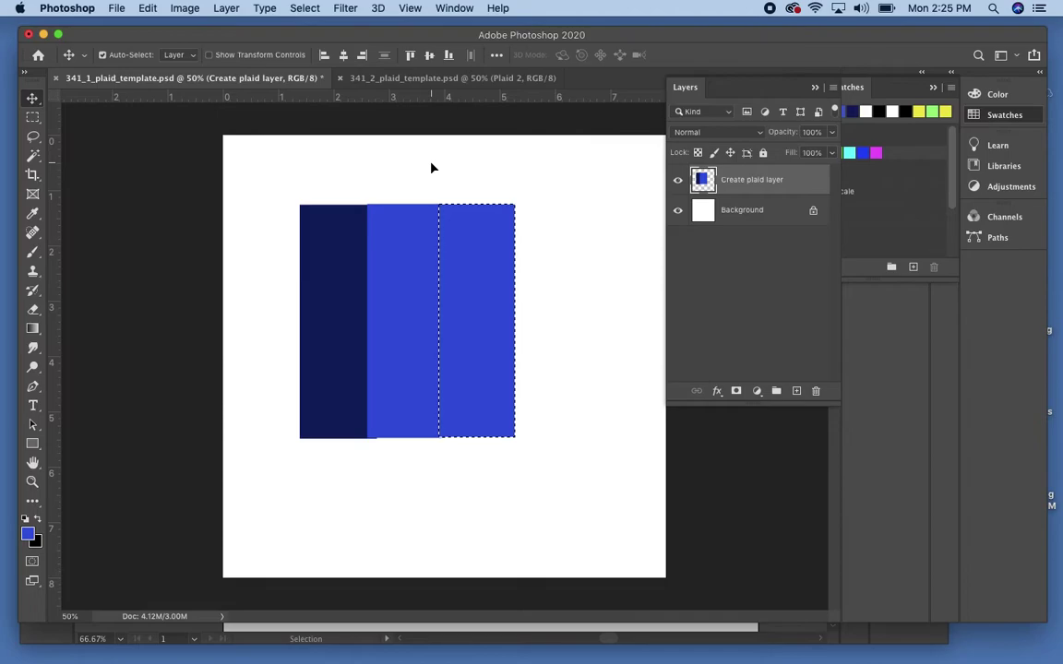
pyautogui.click(29, 534)
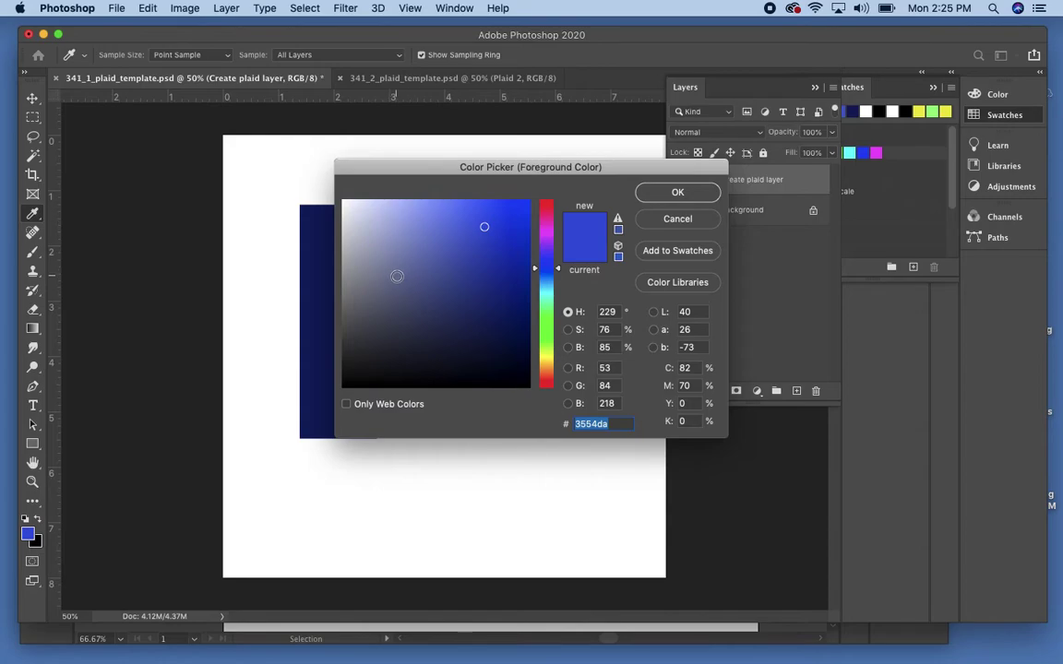
pyautogui.click(390, 244)
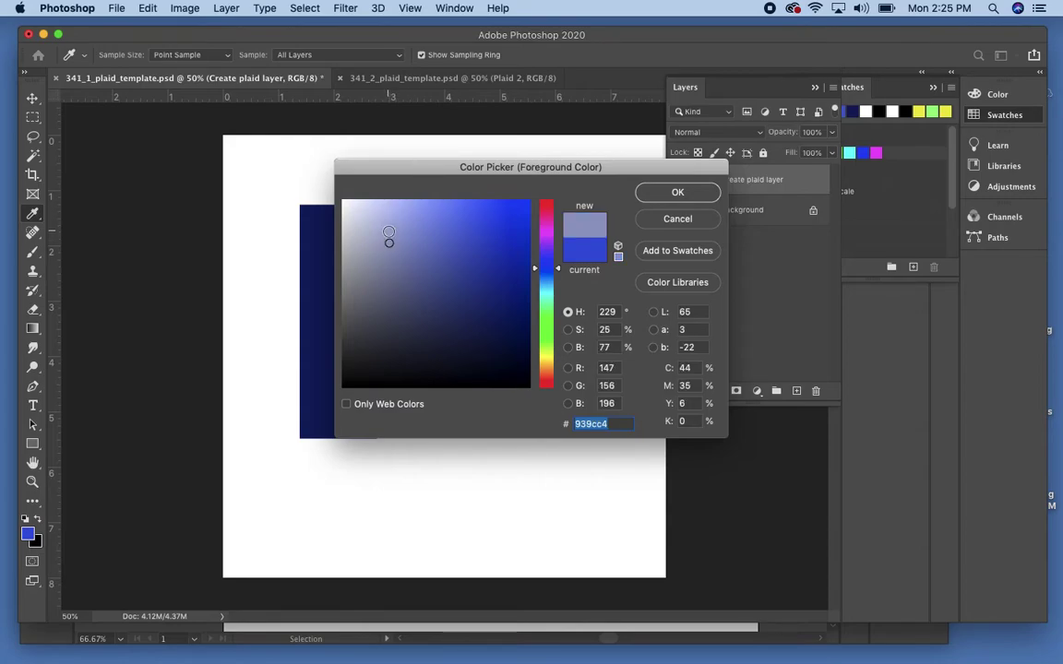
pyautogui.moveTo(380, 228); pyautogui.dragTo(370, 227)
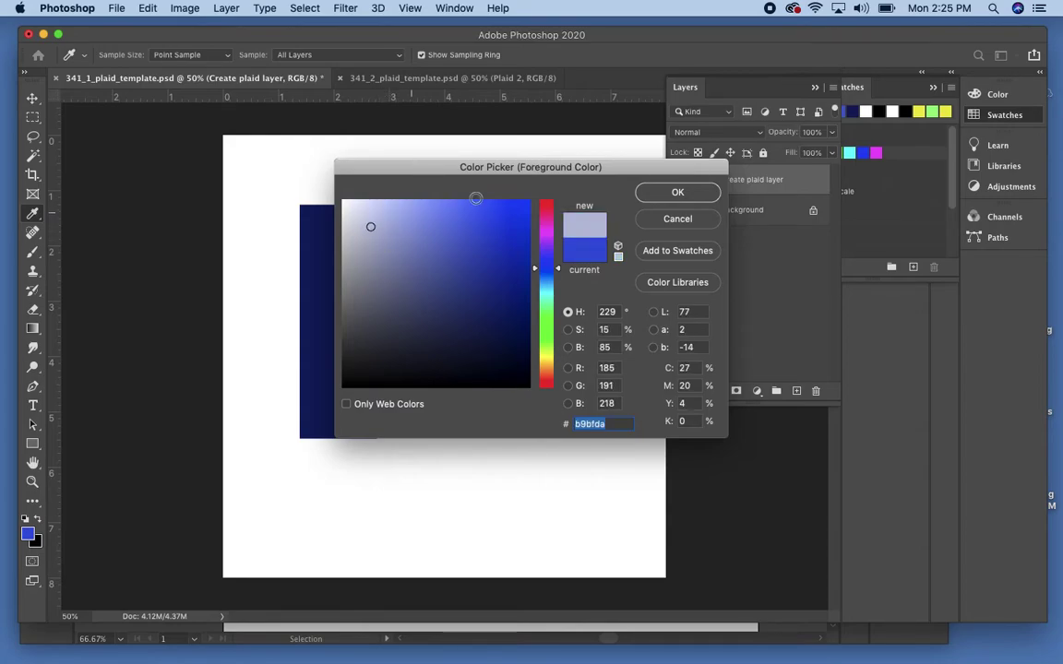
pyautogui.click(662, 194)
pyautogui.press('v')
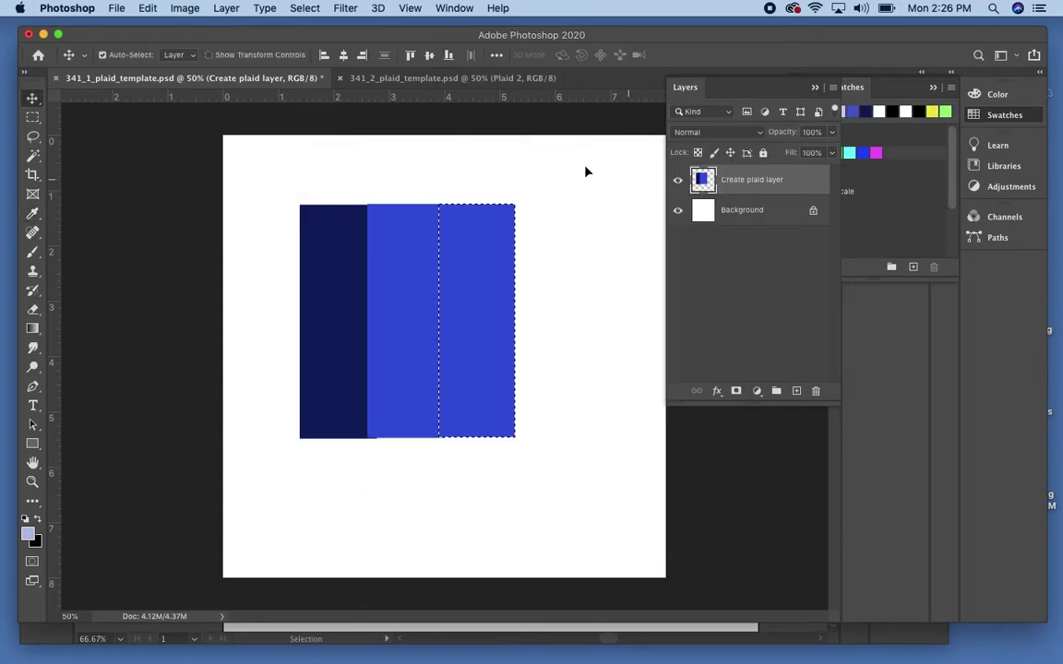
# Step: Fill the third column with the pale lavender colour, then deselect
pyautogui.click(148, 7)
pyautogui.click(159, 240)
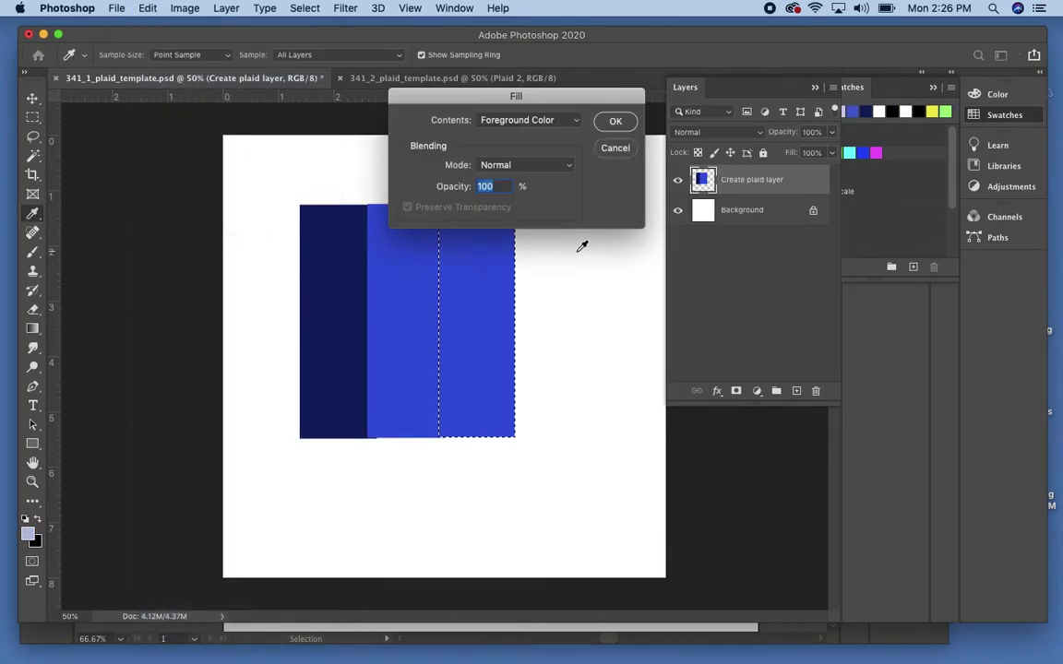
pyautogui.click(613, 122)
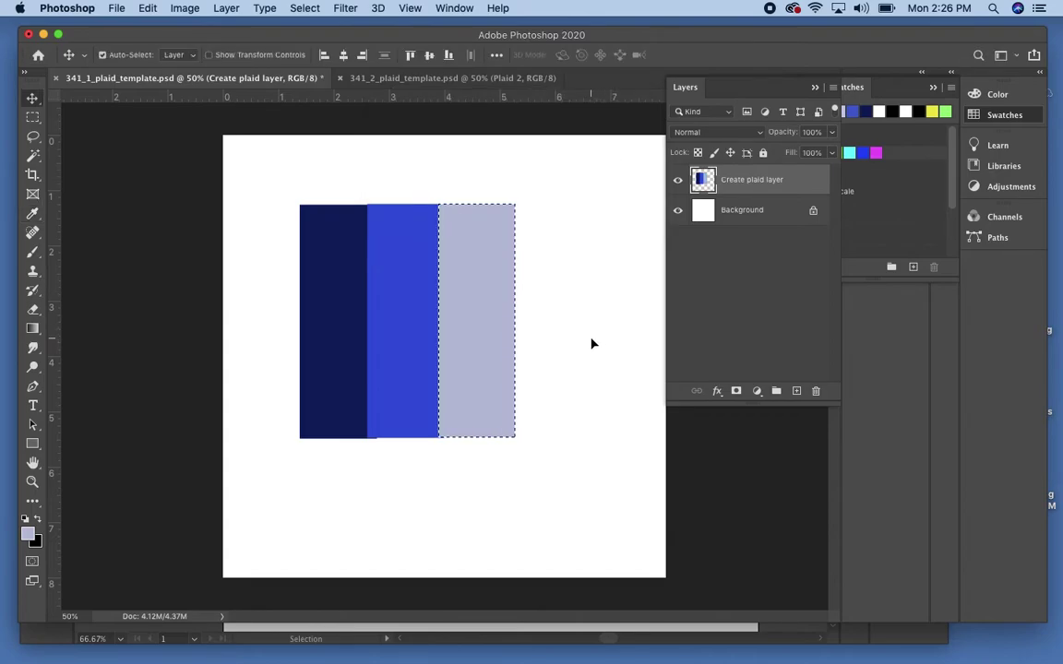
pyautogui.press('super+d')
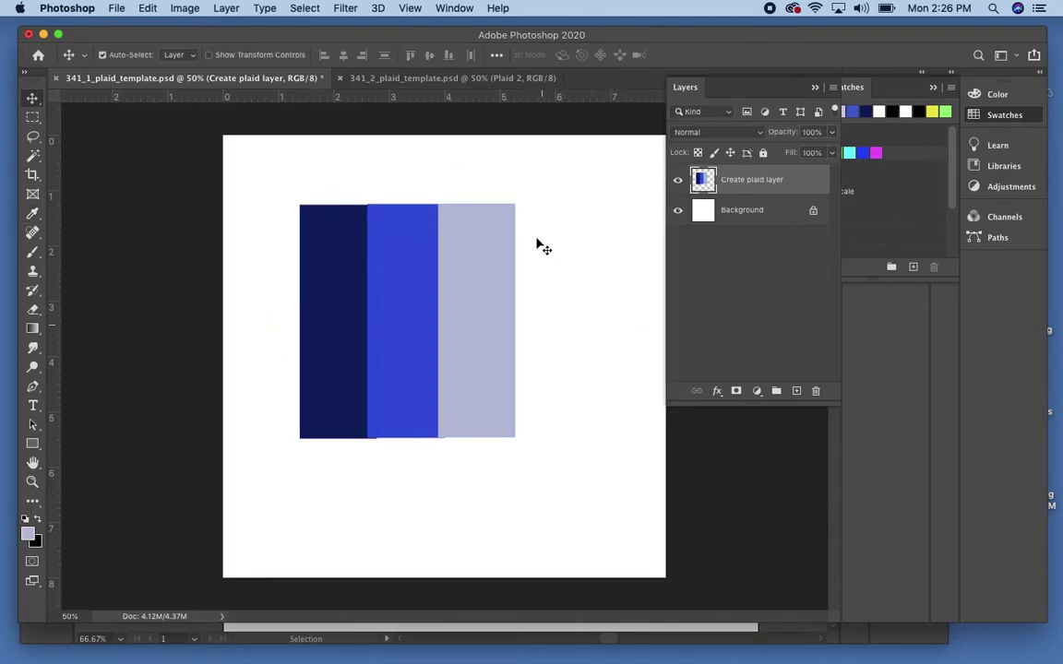
# Step: With the Rectangular Marquee, select a horizontal band across all three stripes
pyautogui.click(305, 8)
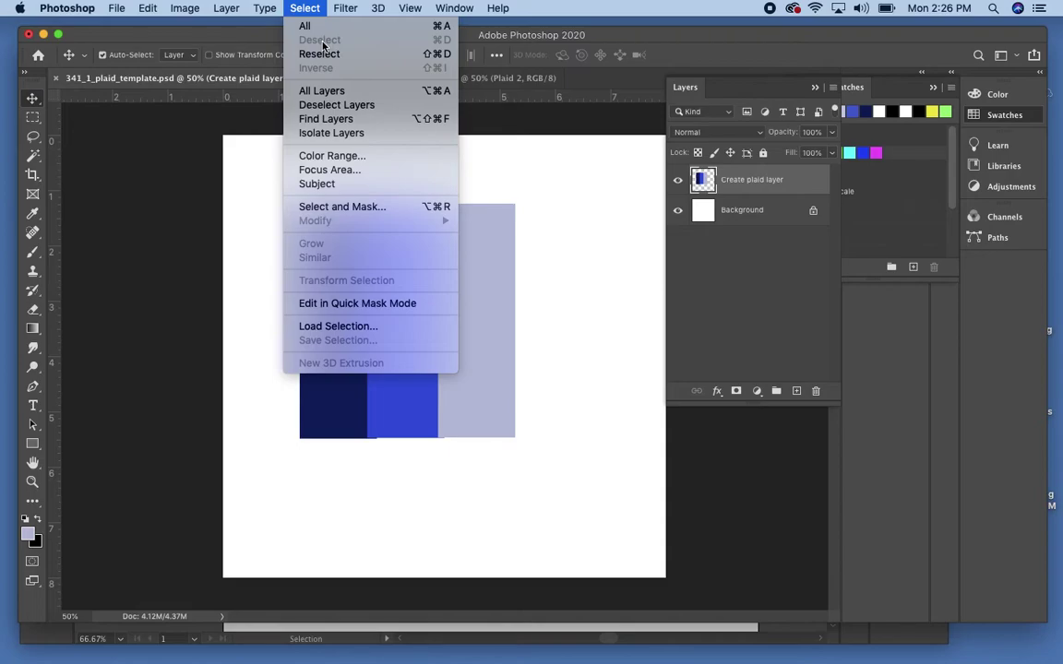
pyautogui.click(301, 7)
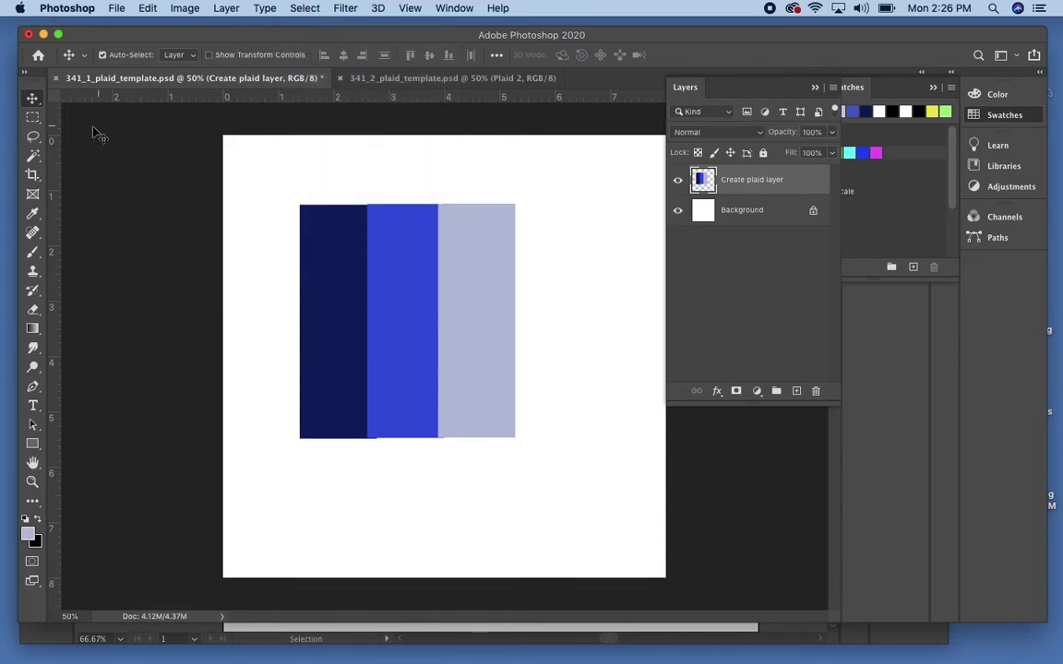
pyautogui.click(33, 119)
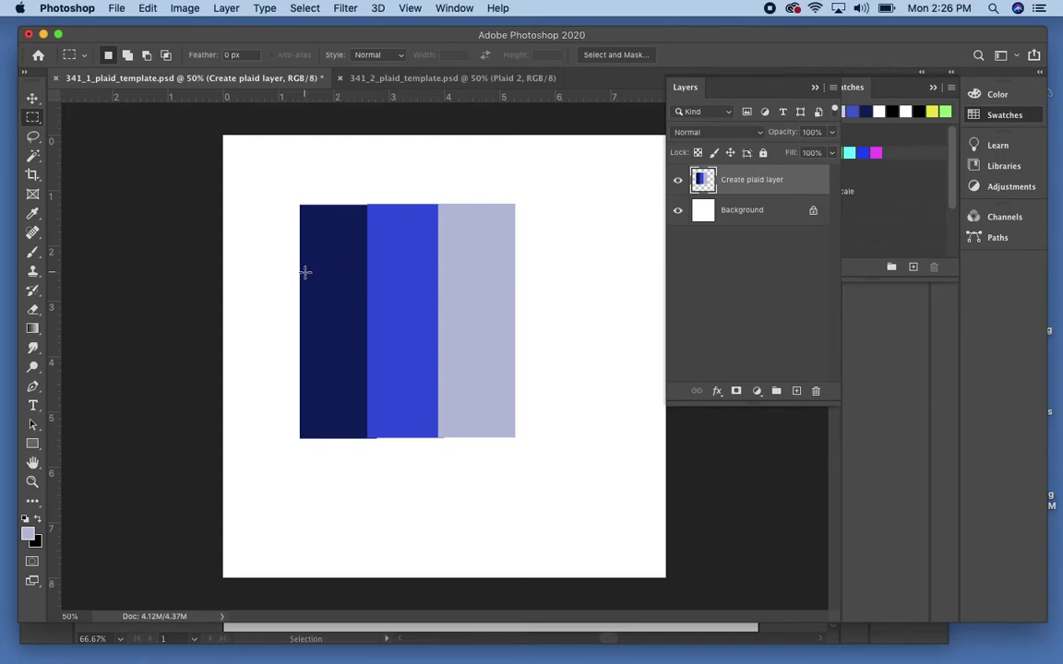
pyautogui.moveTo(304, 273); pyautogui.dragTo(509, 333)
pyautogui.click(509, 335)
# Step: Define the selected band as a new pattern named 'Vertical Stripe'
pyautogui.click(148, 9)
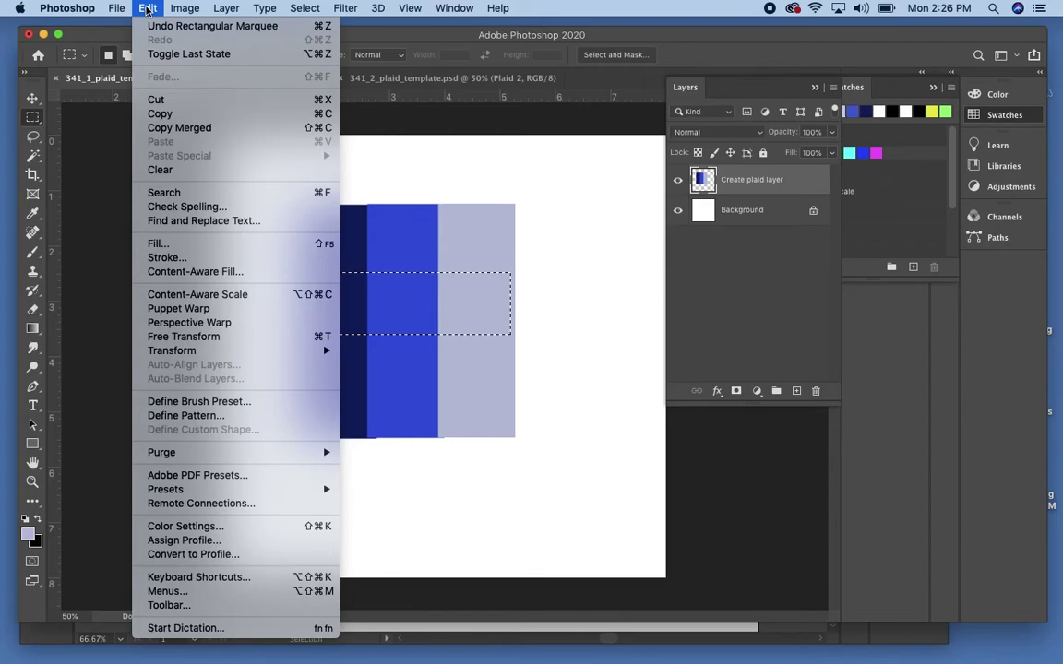
pyautogui.click(169, 417)
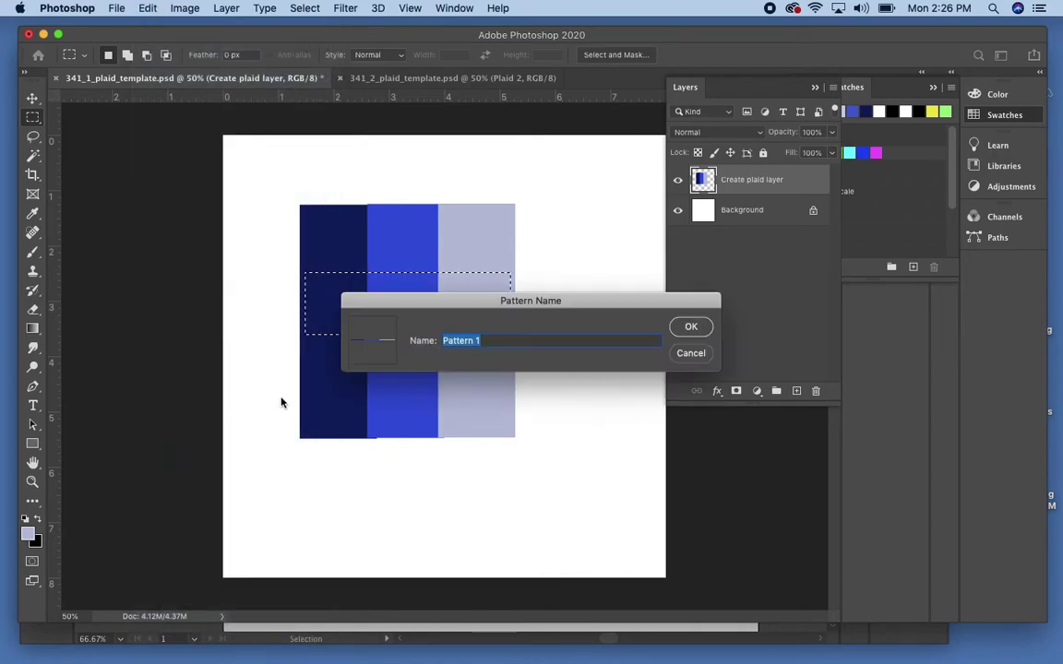
pyautogui.write('Ver')
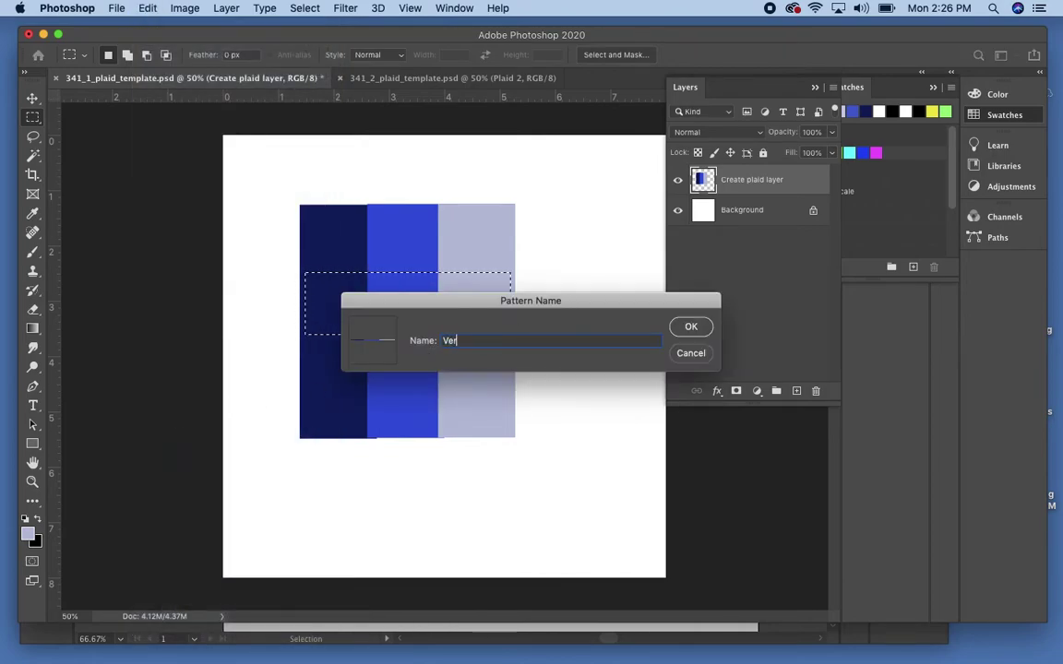
pyautogui.write('tical ')
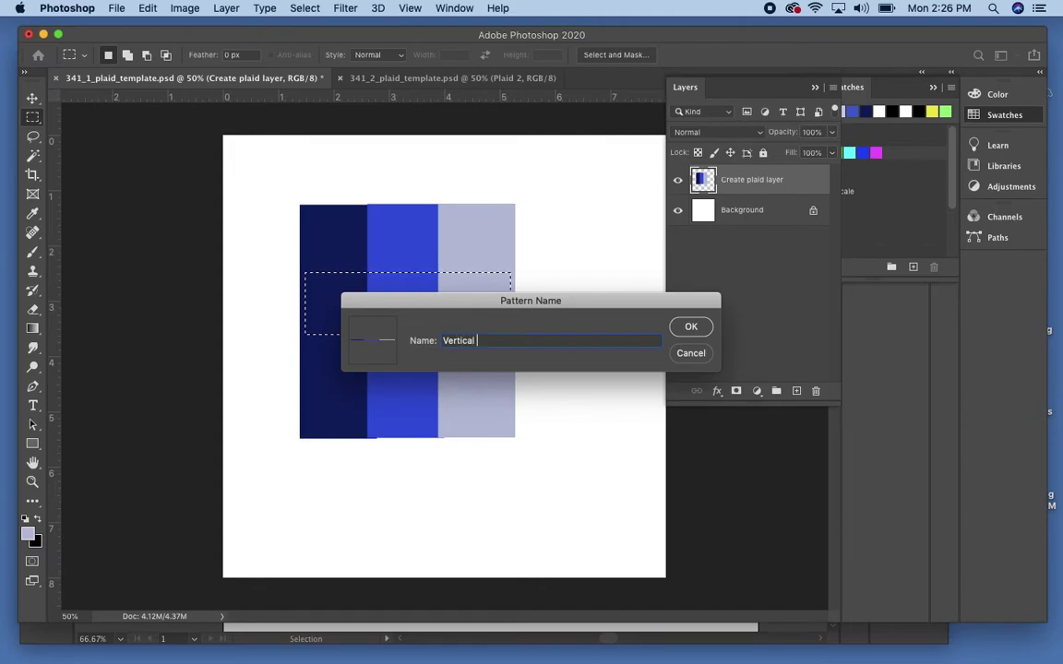
pyautogui.write('Stripe')
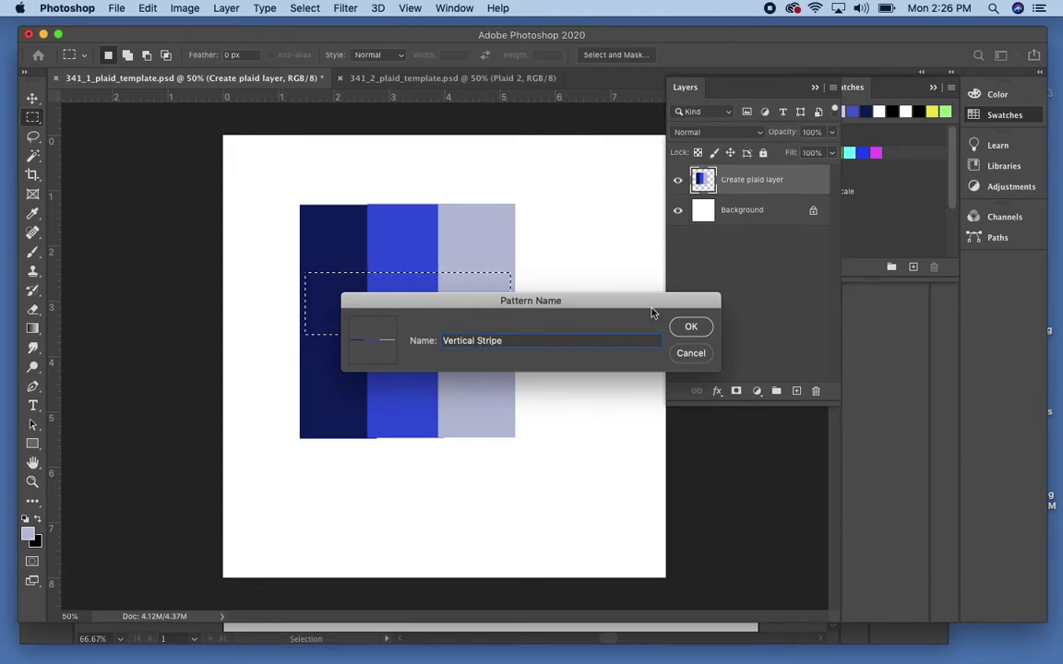
pyautogui.click(692, 328)
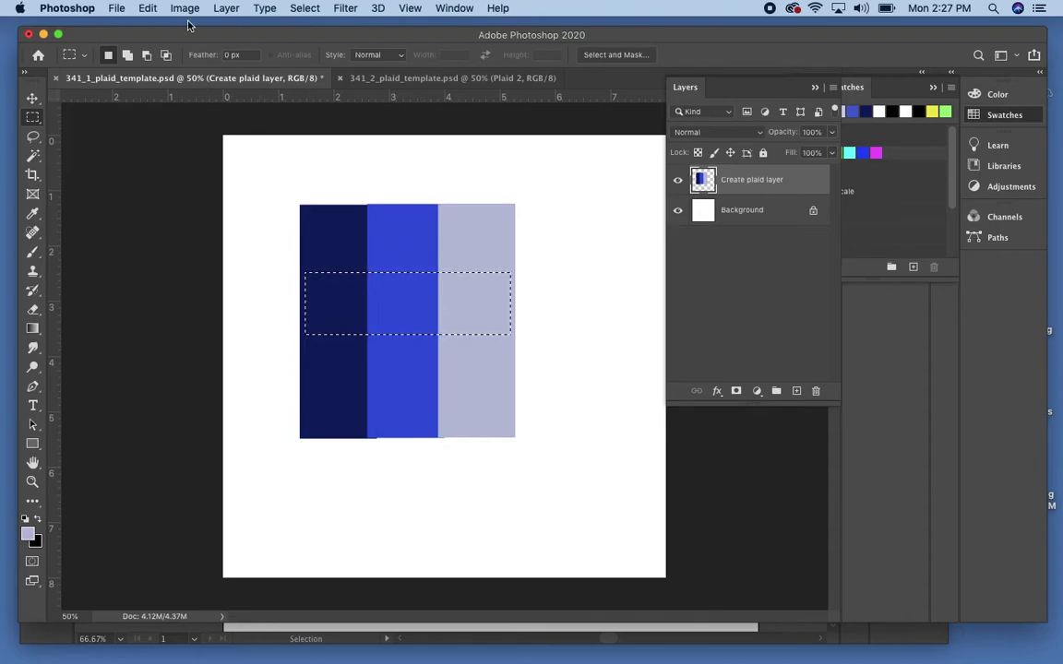
# Step: Rotate the selected stripe band 90° clockwise with Edit > Transform
pyautogui.click(145, 11)
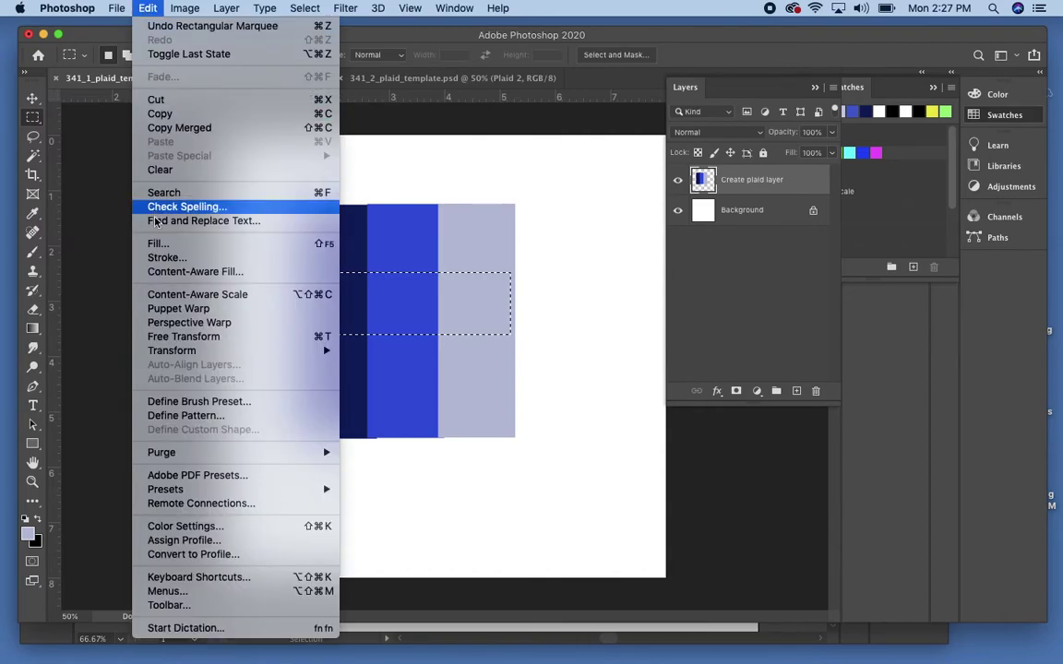
pyautogui.moveTo(170, 354)
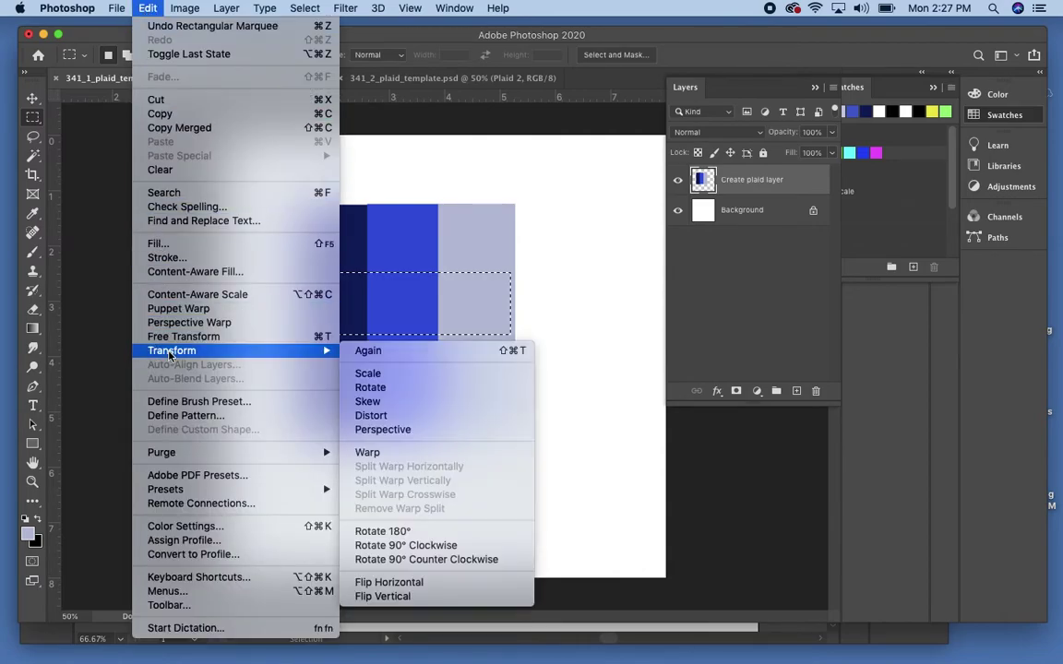
pyautogui.click(431, 546)
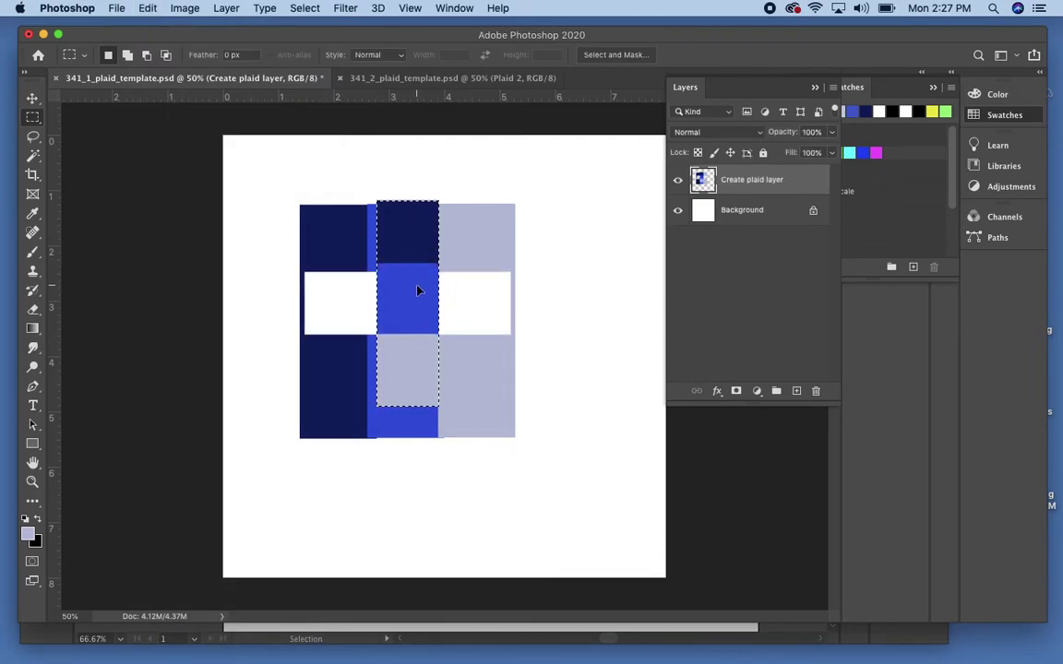
# Step: Define the rotated strip as pattern 'Horizontal Stripe', then deselect
pyautogui.click(147, 8)
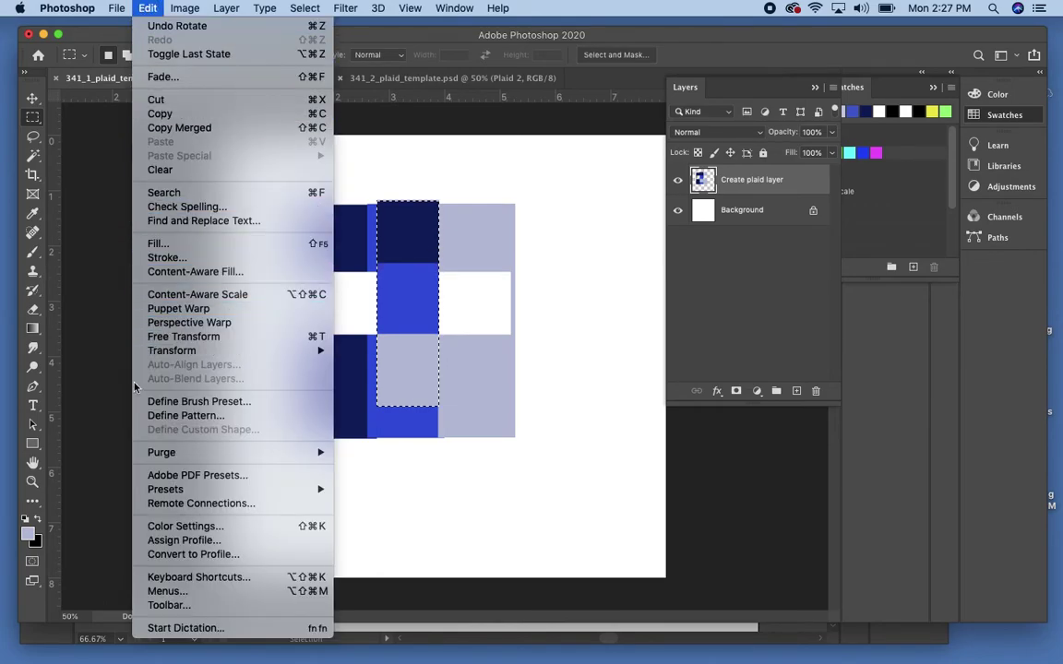
pyautogui.click(138, 417)
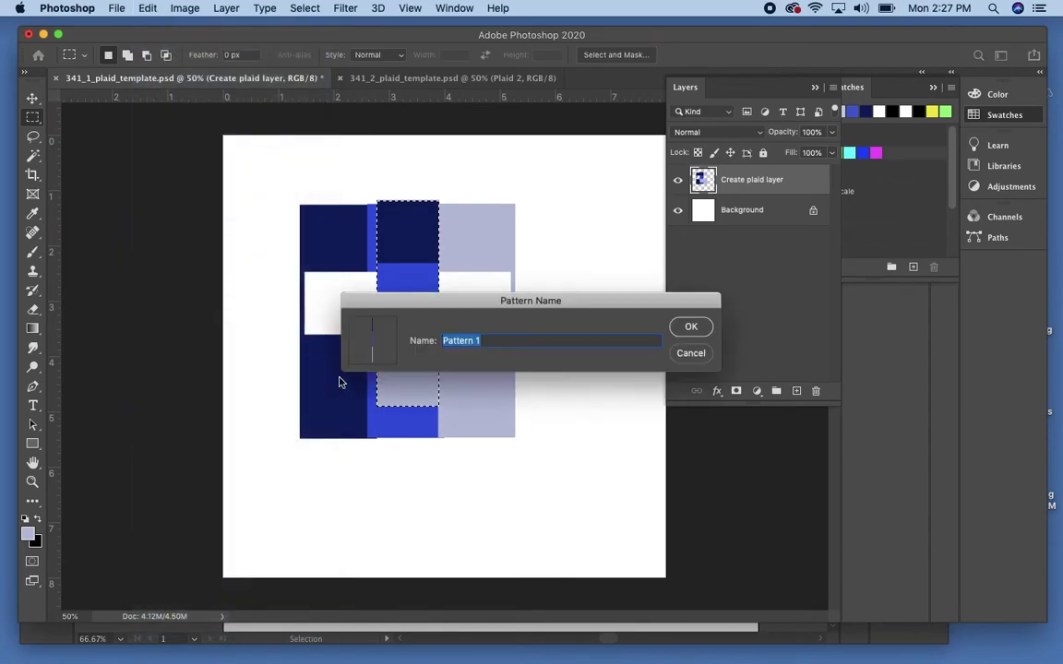
pyautogui.write('Horizontal Stripe')
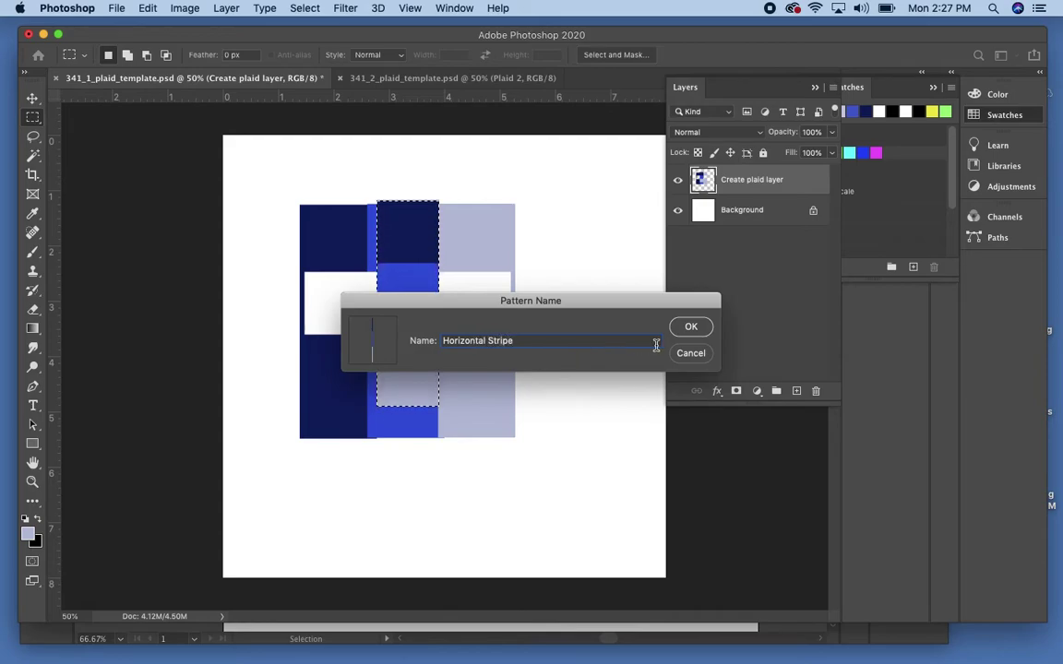
pyautogui.click(692, 328)
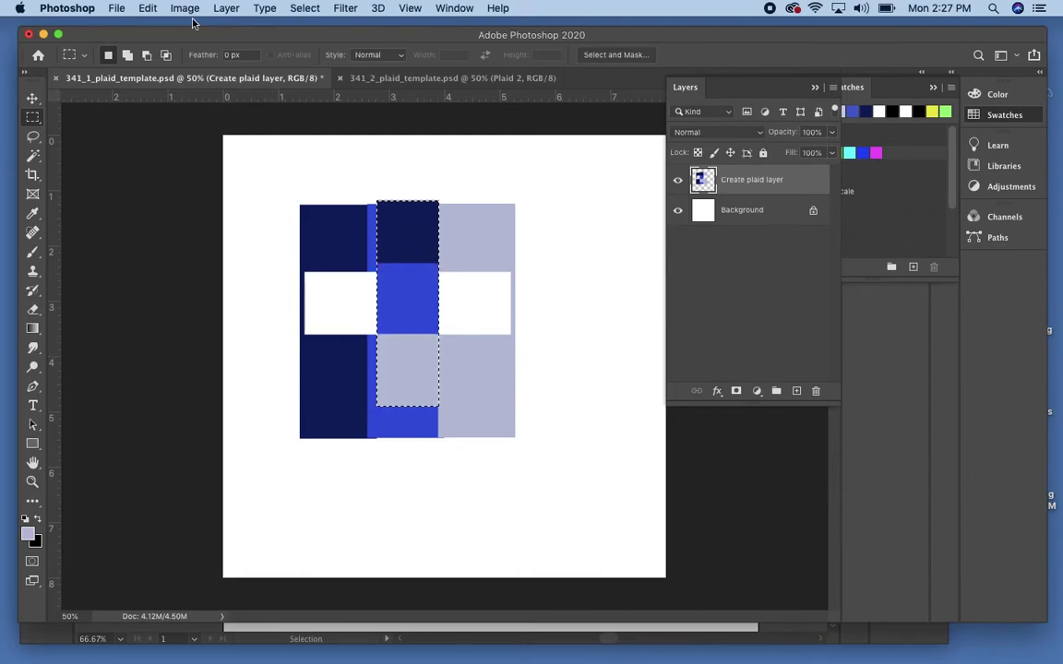
pyautogui.click(304, 7)
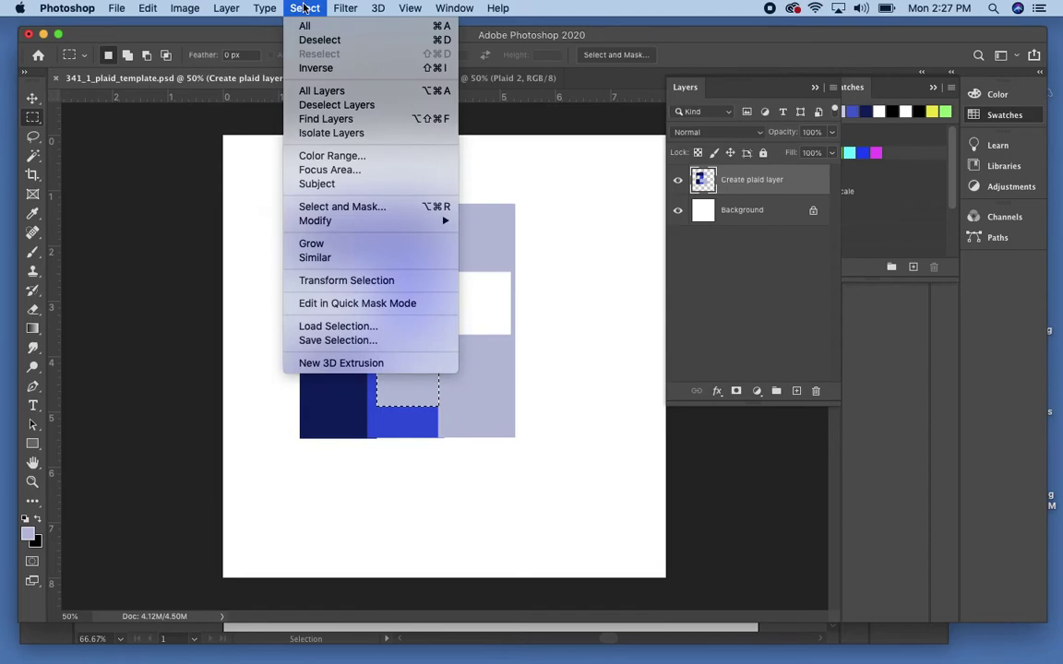
pyautogui.click(318, 39)
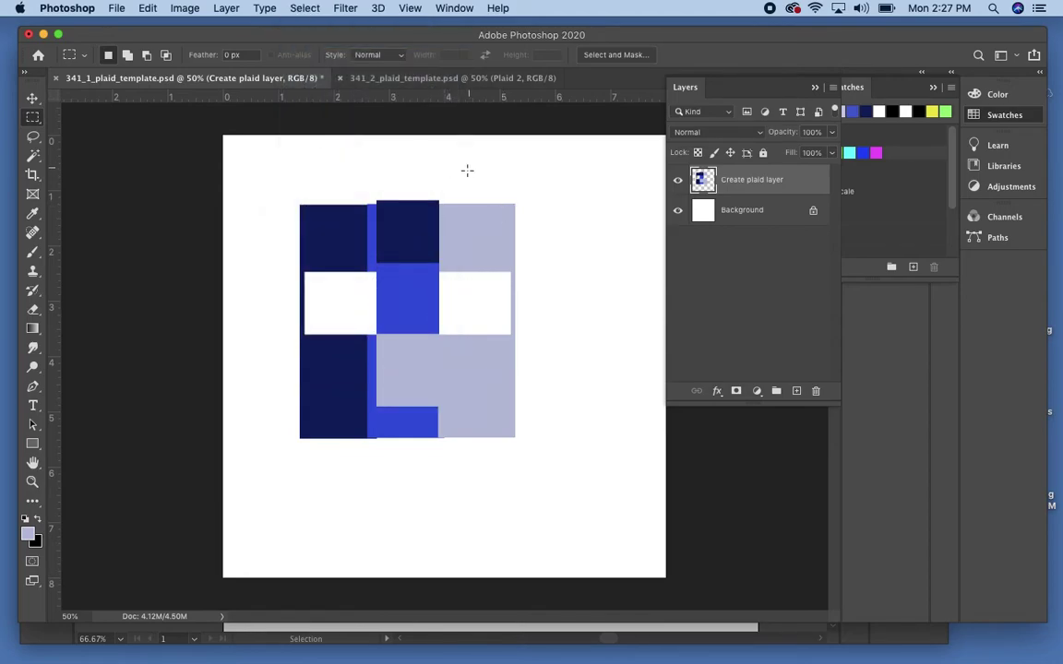
# Step: Switch to 341_2_plaid_template.psd, target the plaid 1 layer, and select all
pyautogui.click(408, 81)
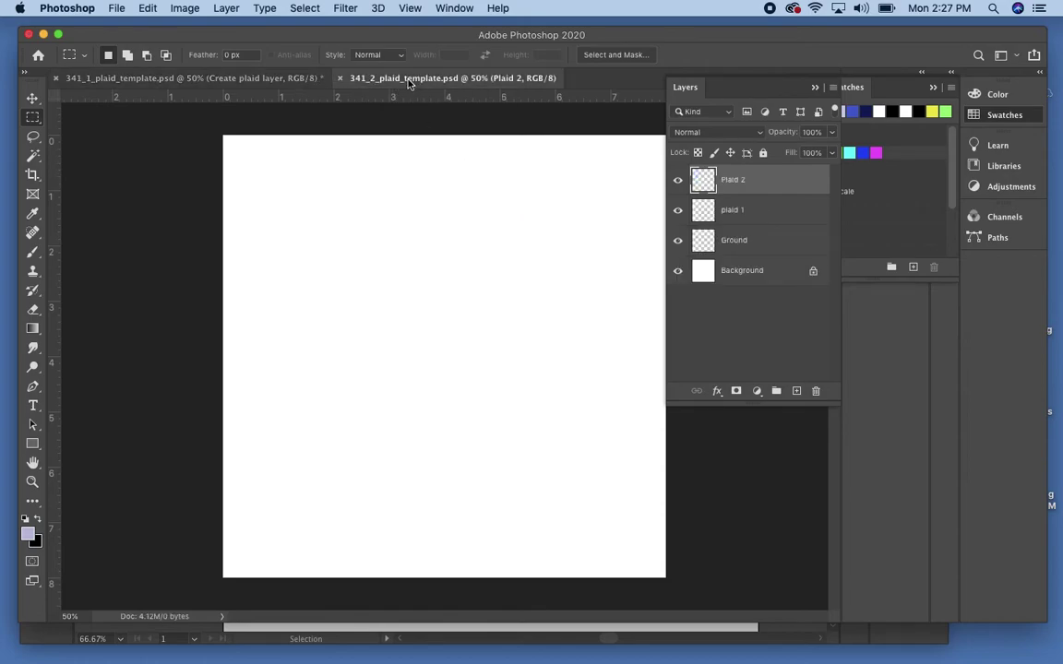
pyautogui.click(777, 213)
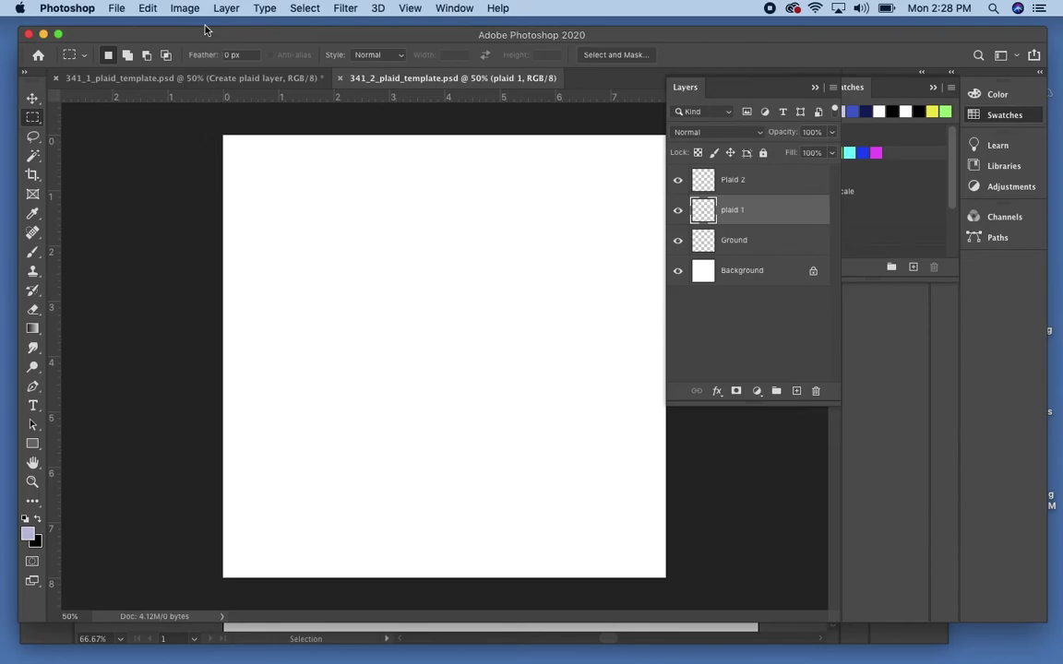
pyautogui.click(307, 8)
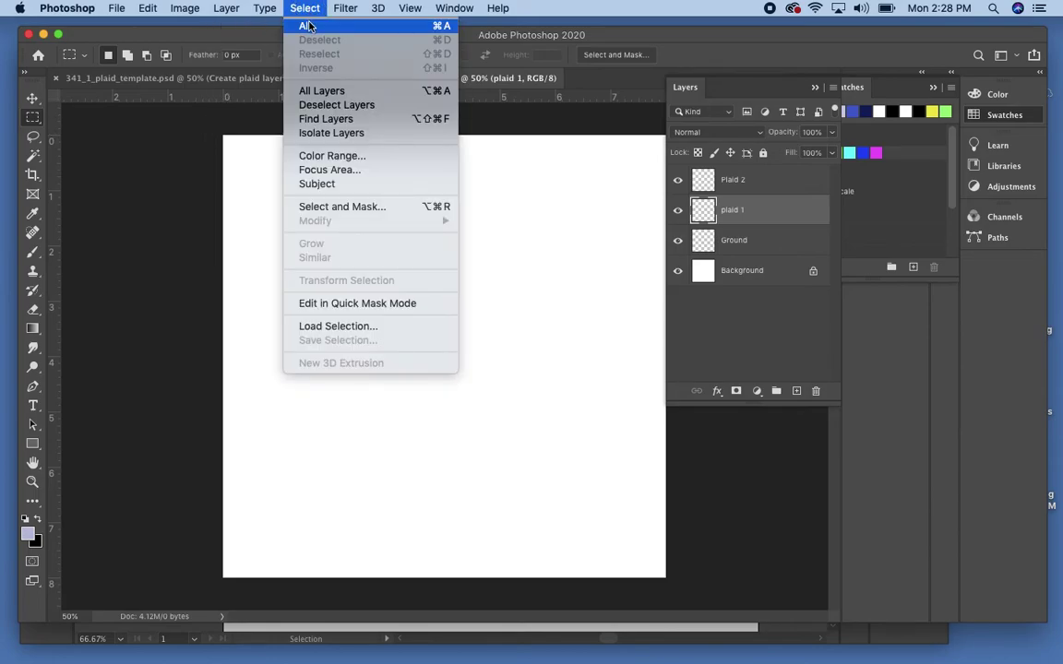
pyautogui.click(308, 27)
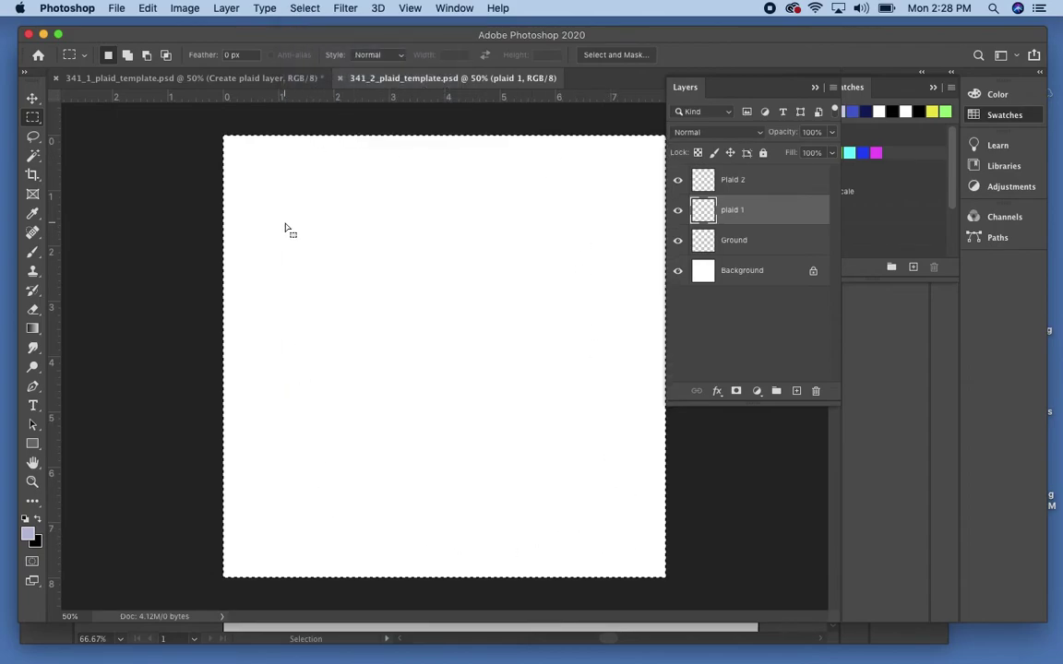
# Step: Fill the whole plaid 1 layer with the Vertical Stripe custom pattern
pyautogui.click(149, 8)
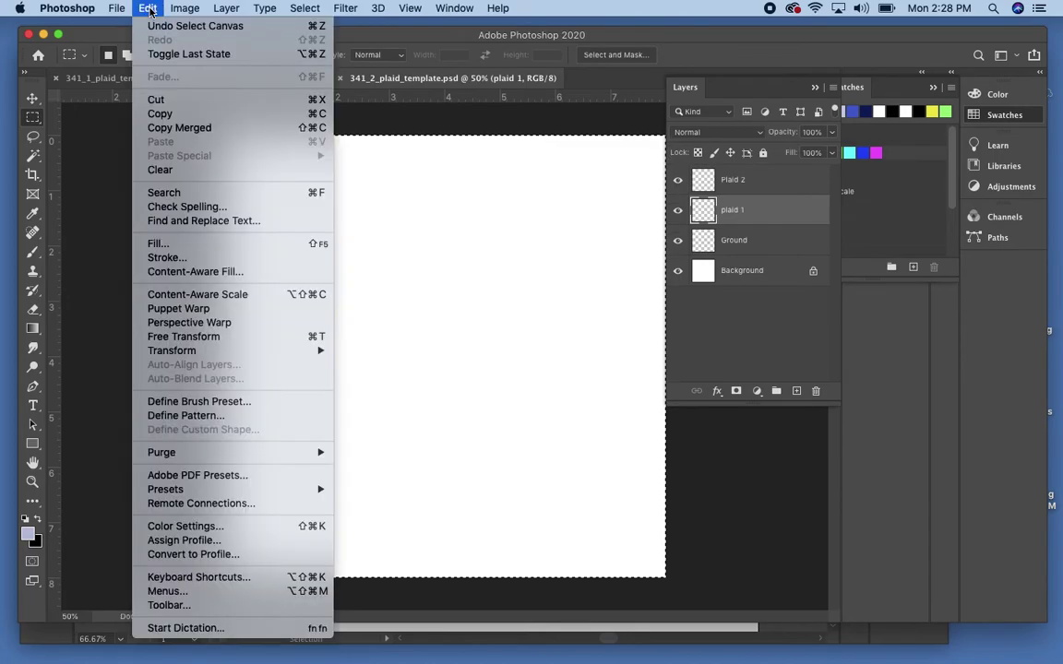
pyautogui.click(164, 243)
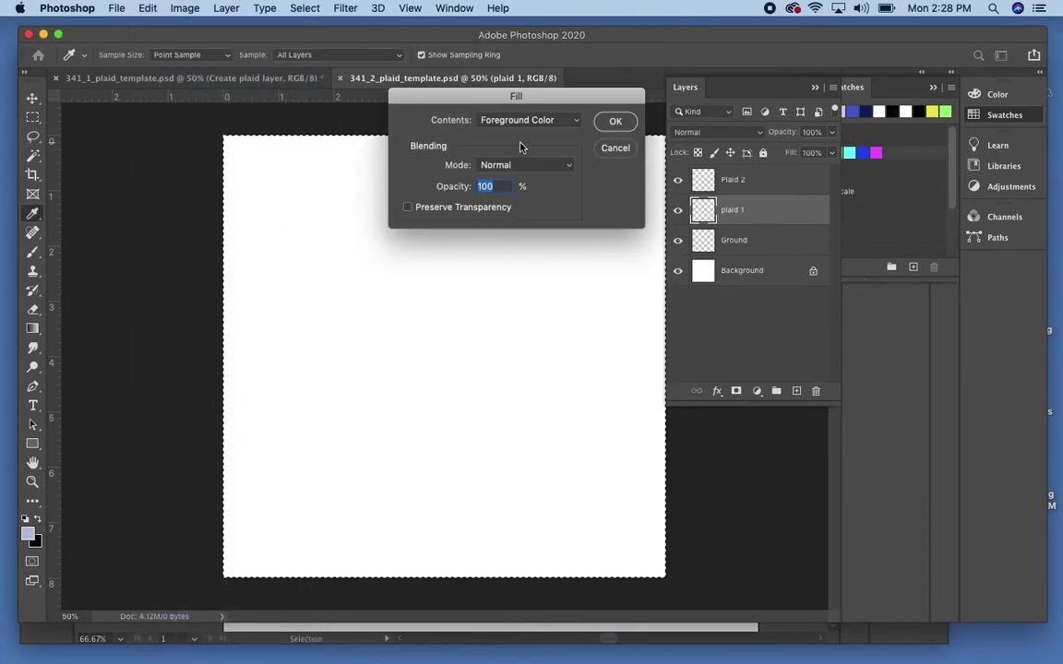
pyautogui.click(533, 126)
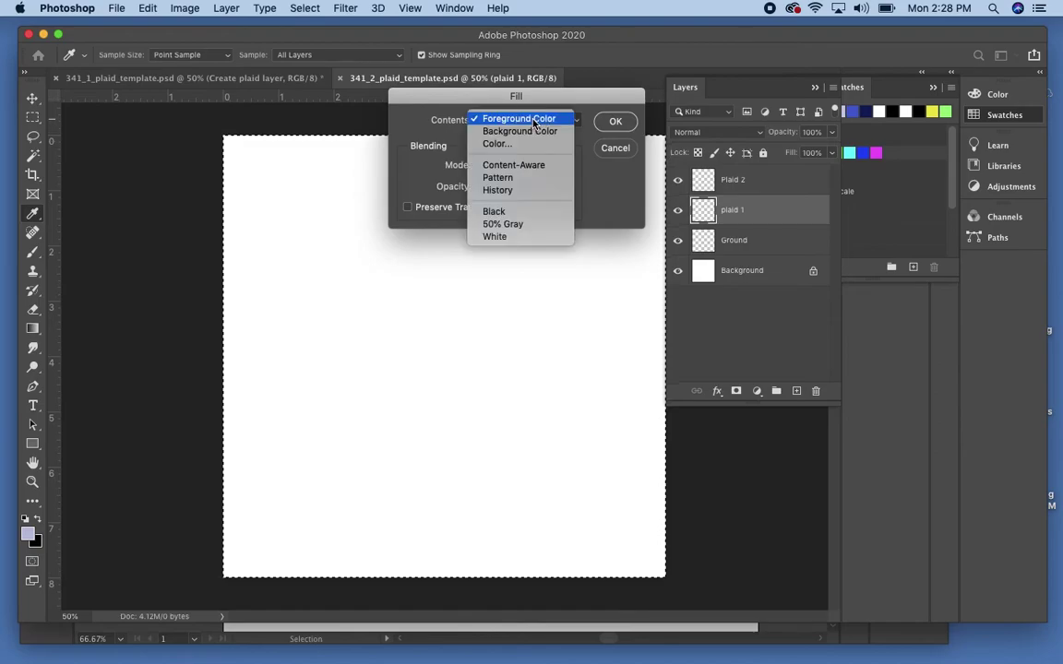
pyautogui.click(540, 180)
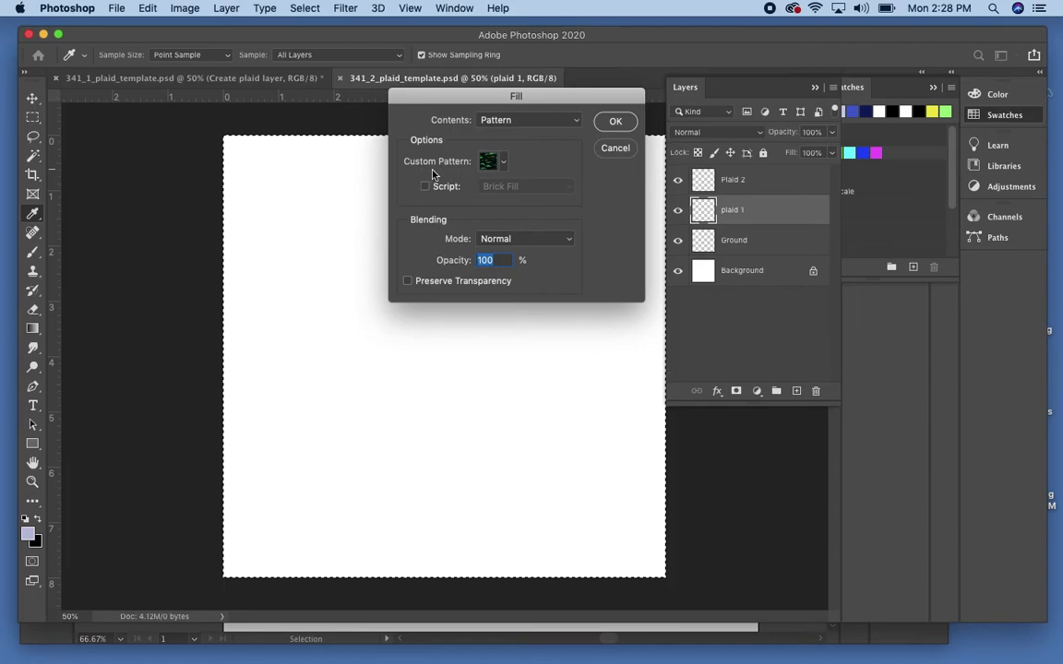
pyautogui.click(504, 164)
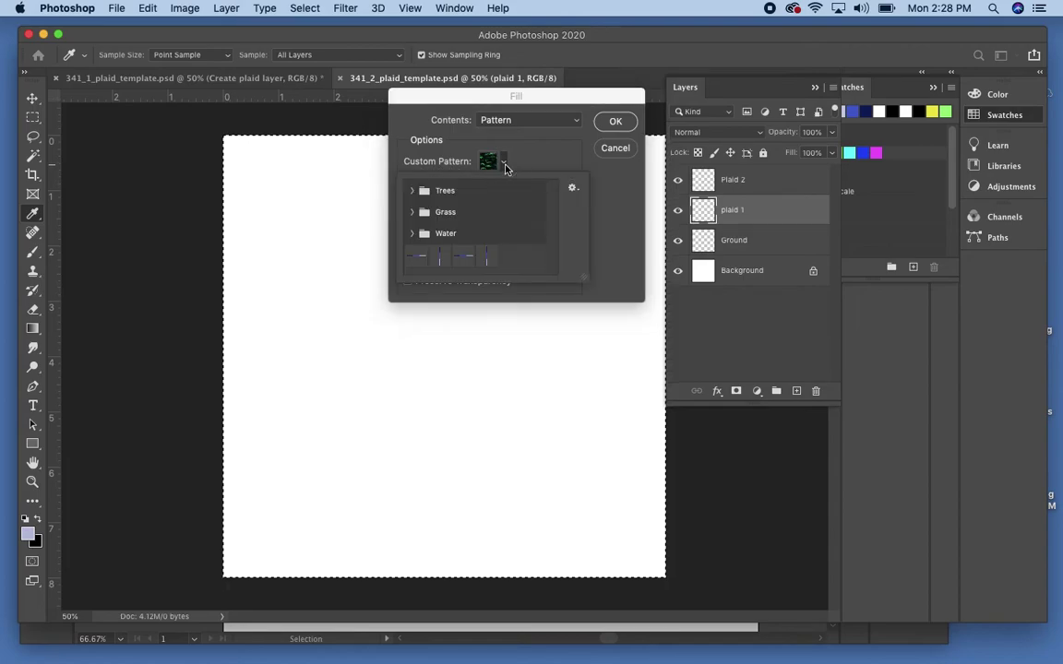
pyautogui.click(463, 261)
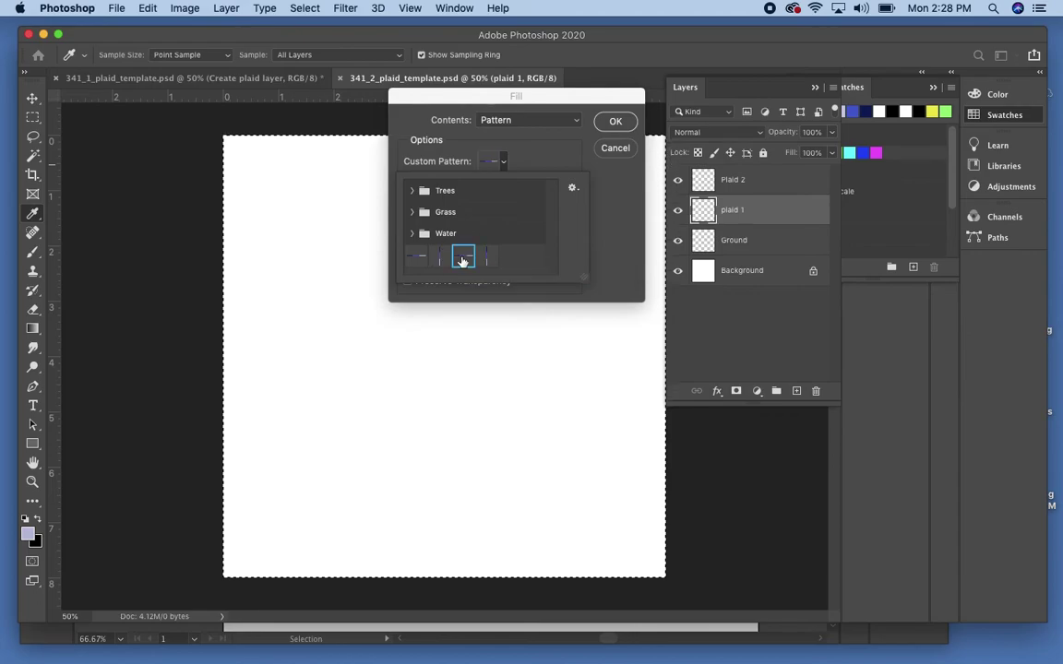
pyautogui.click(616, 122)
pyautogui.press('m')
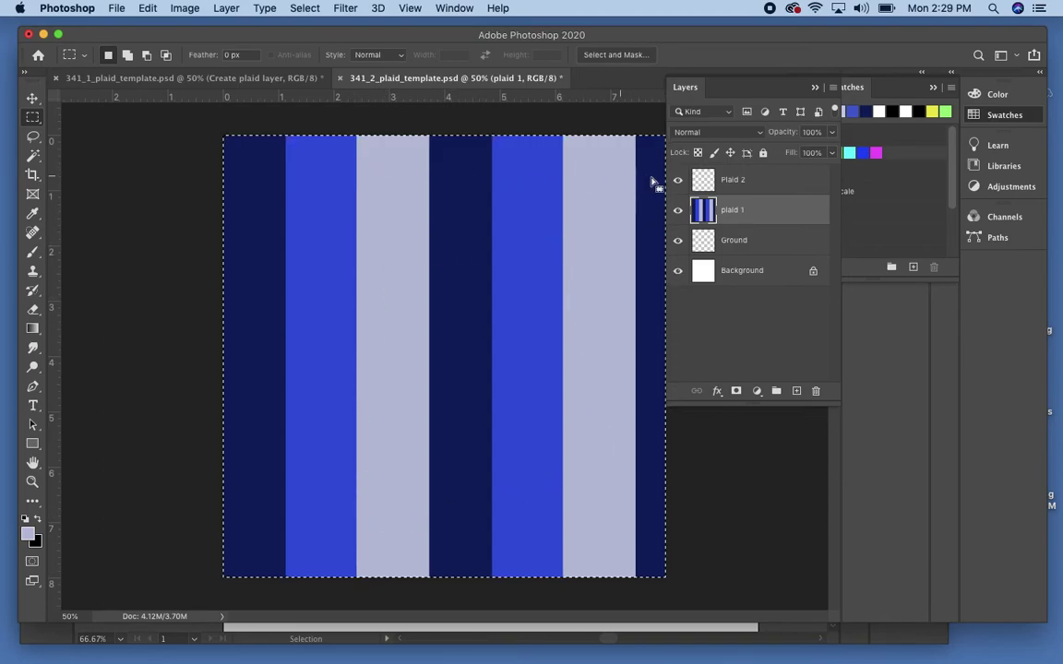
# Step: Target Plaid 2 and fill it with the Horizontal Stripe pattern
pyautogui.click(774, 182)
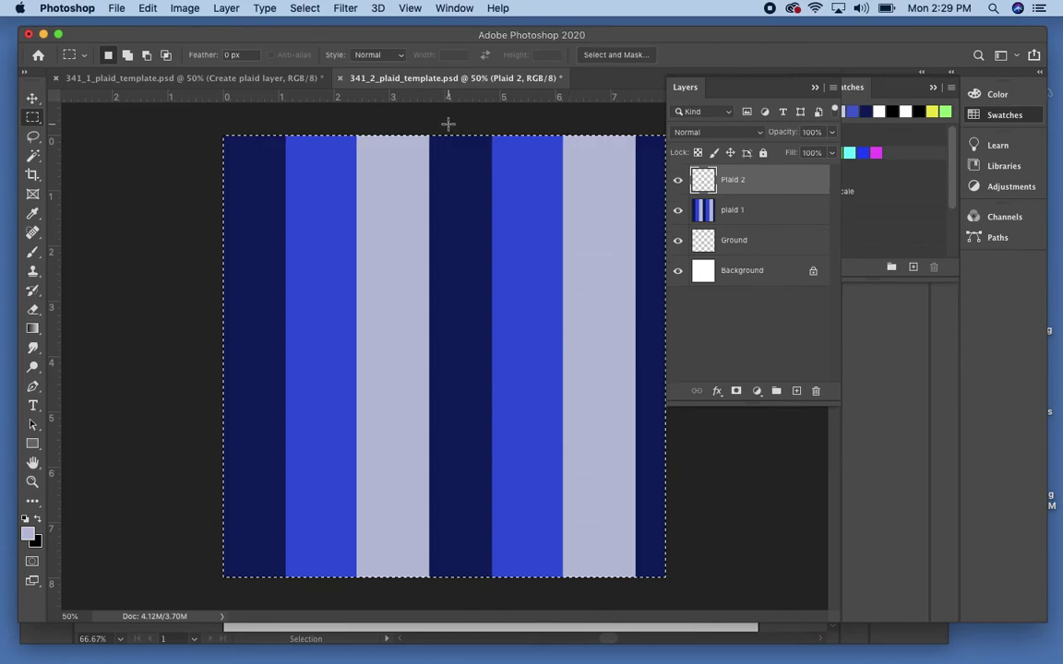
pyautogui.click(116, 9)
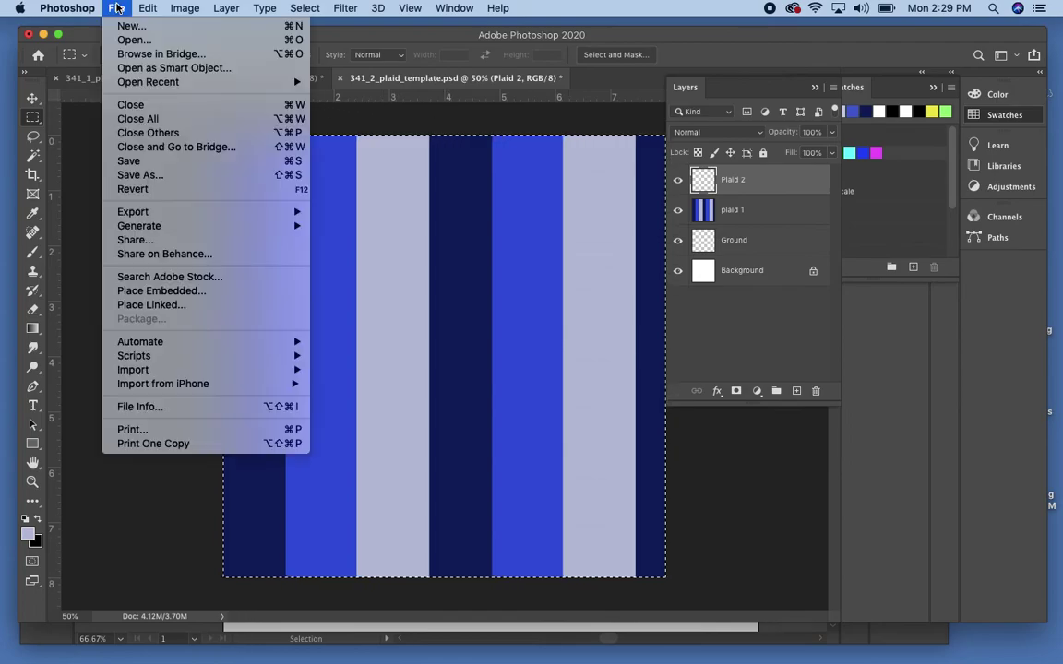
pyautogui.moveTo(145, 15)
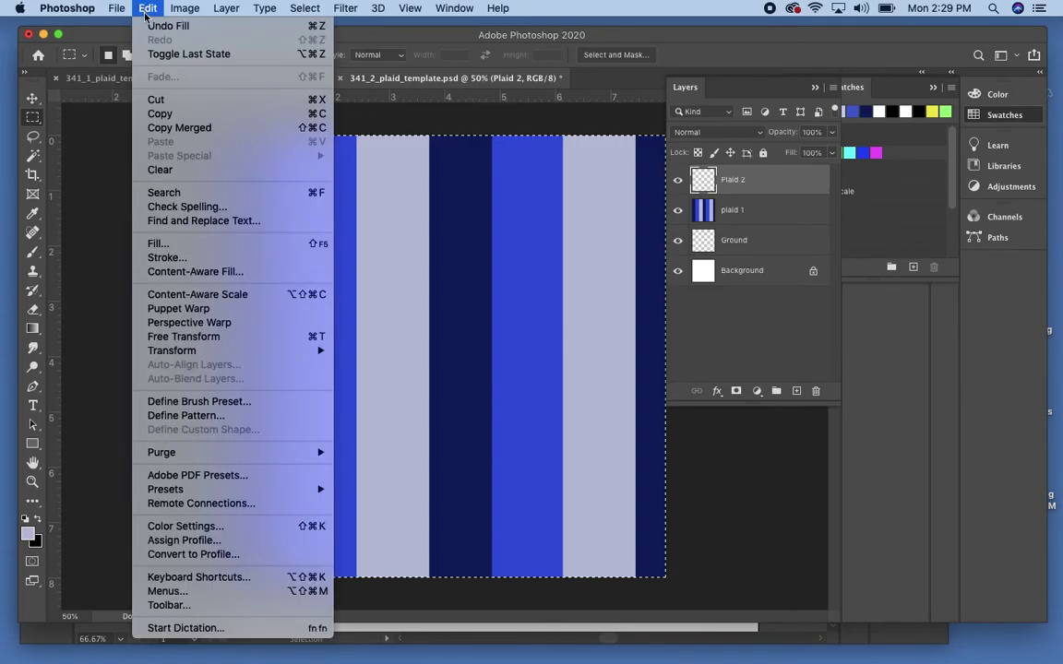
pyautogui.click(159, 244)
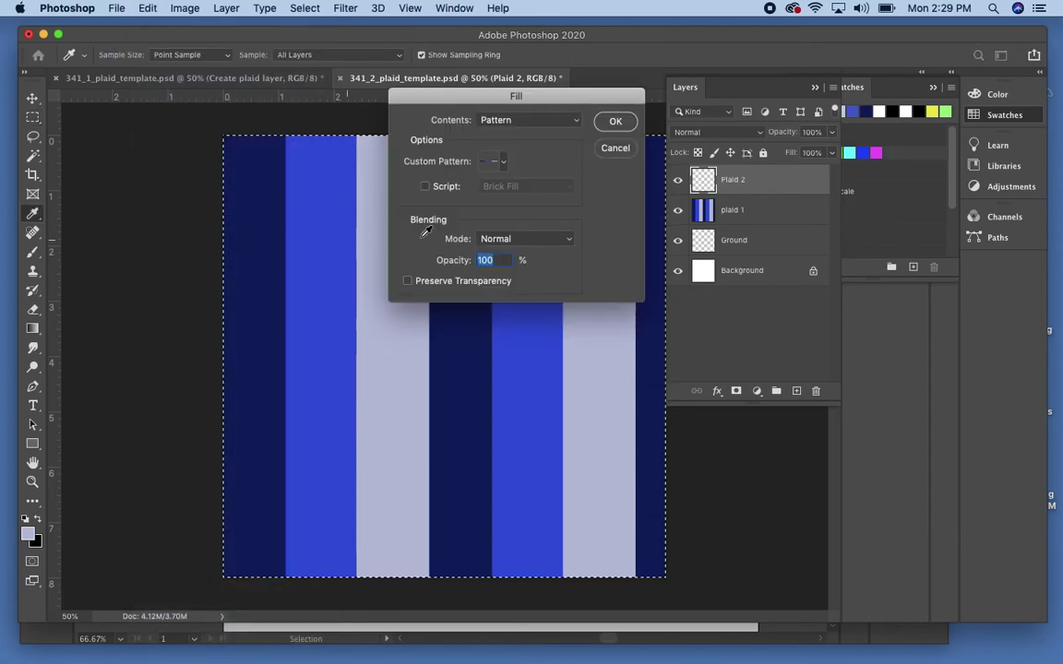
pyautogui.click(504, 164)
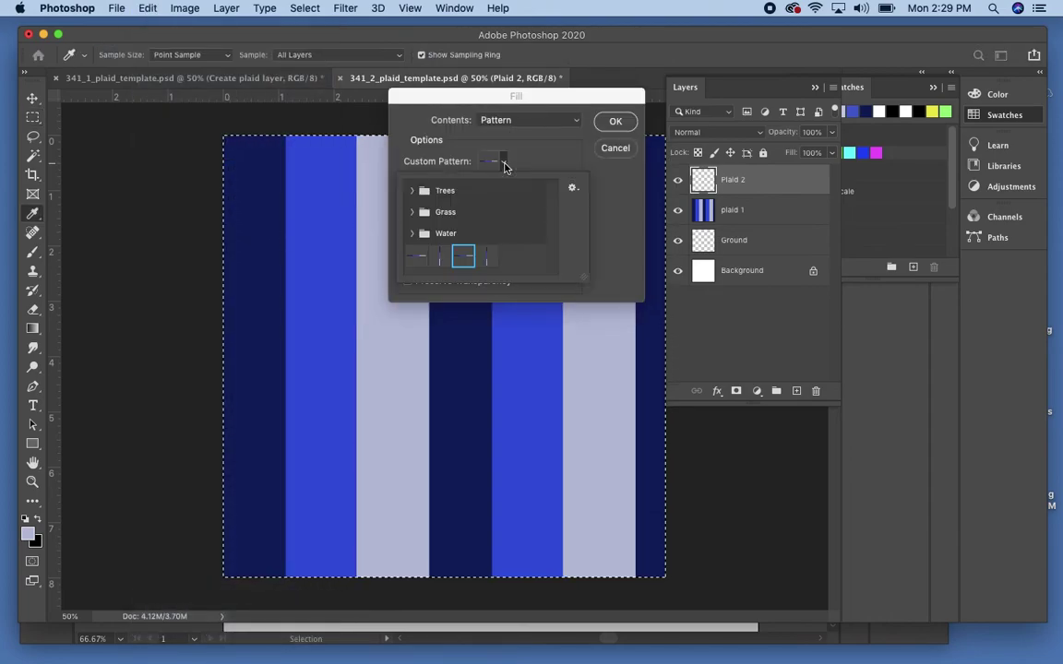
pyautogui.click(489, 259)
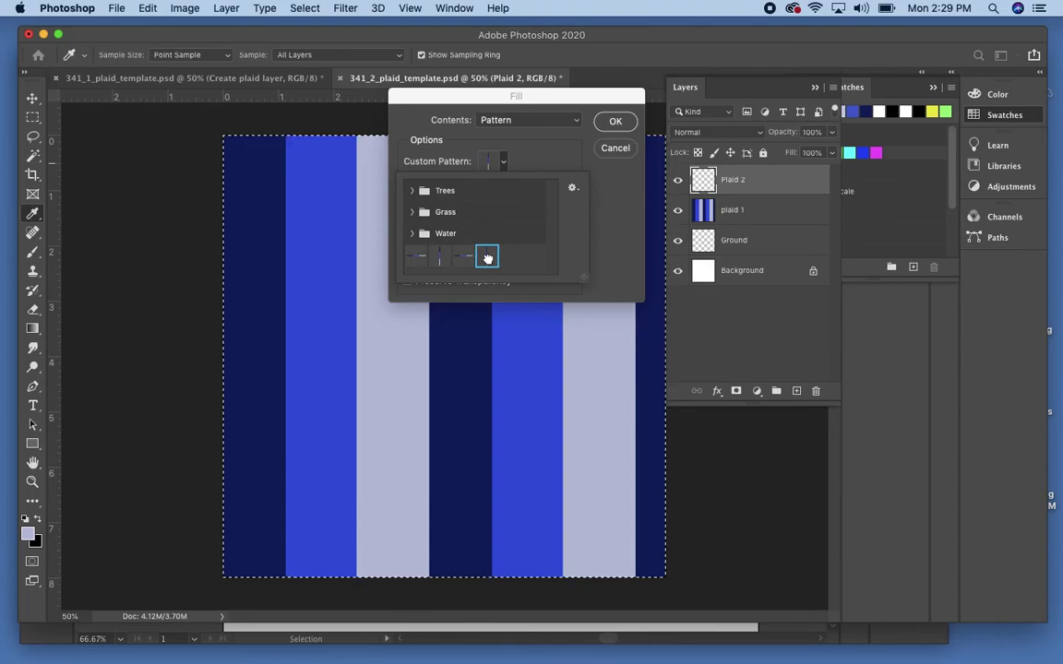
pyautogui.click(622, 127)
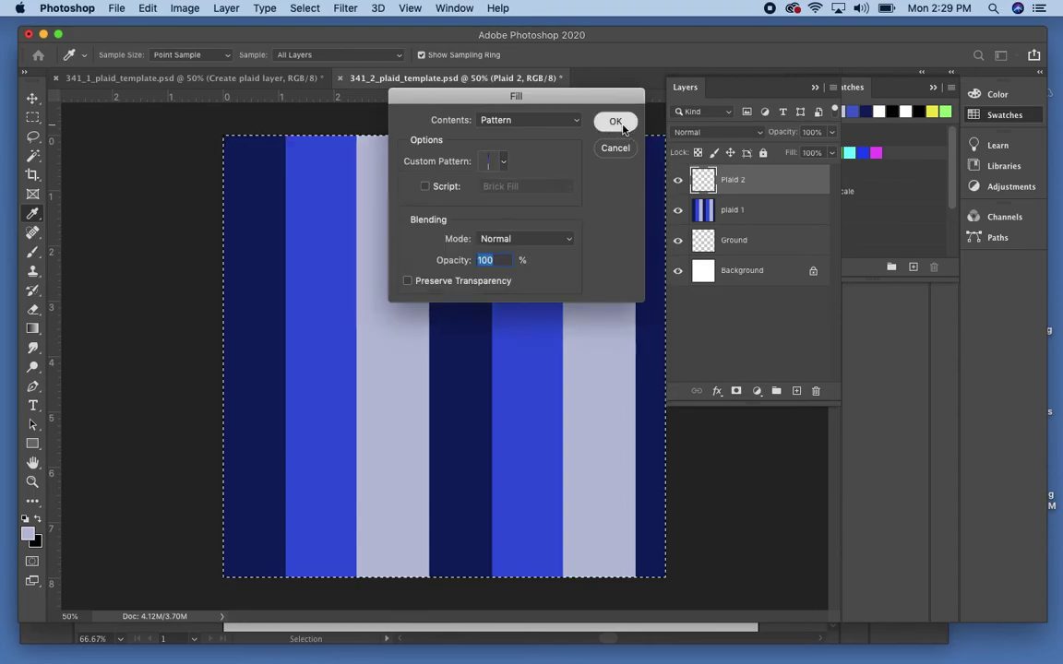
pyautogui.click(616, 123)
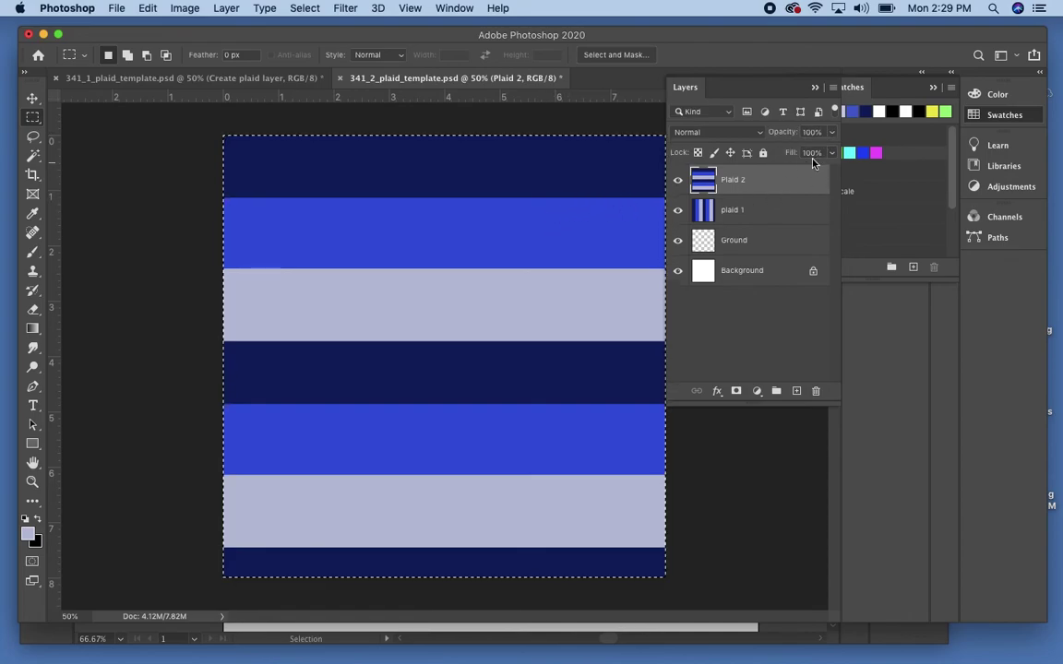
# Step: Lower Plaid 2 opacity to 50% and deselect the canvas
pyautogui.click(831, 133)
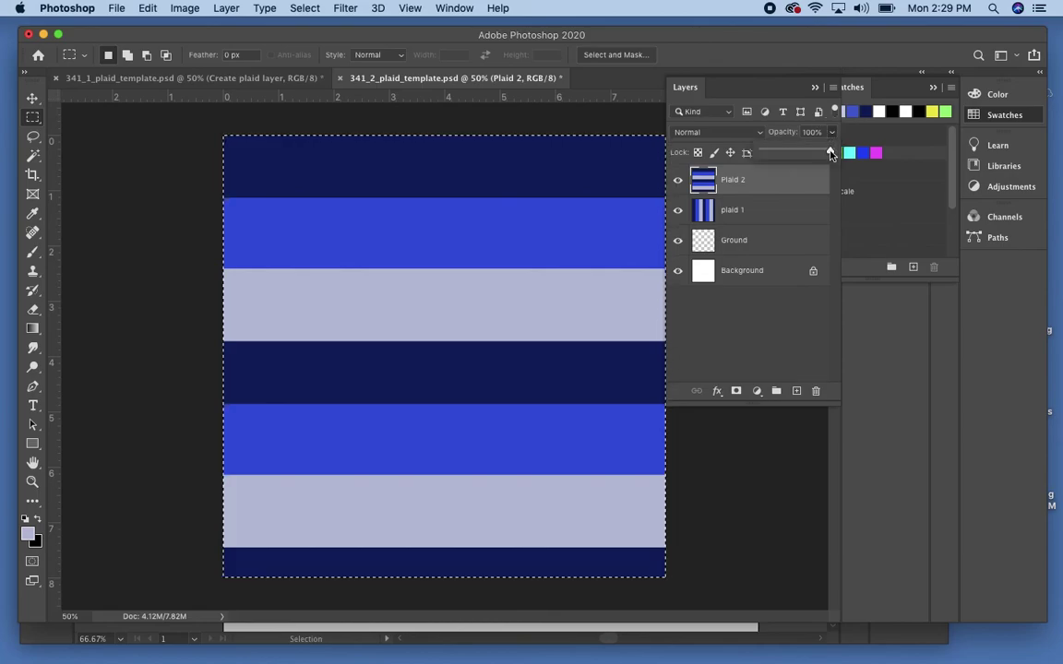
pyautogui.moveTo(830, 152); pyautogui.dragTo(797, 157)
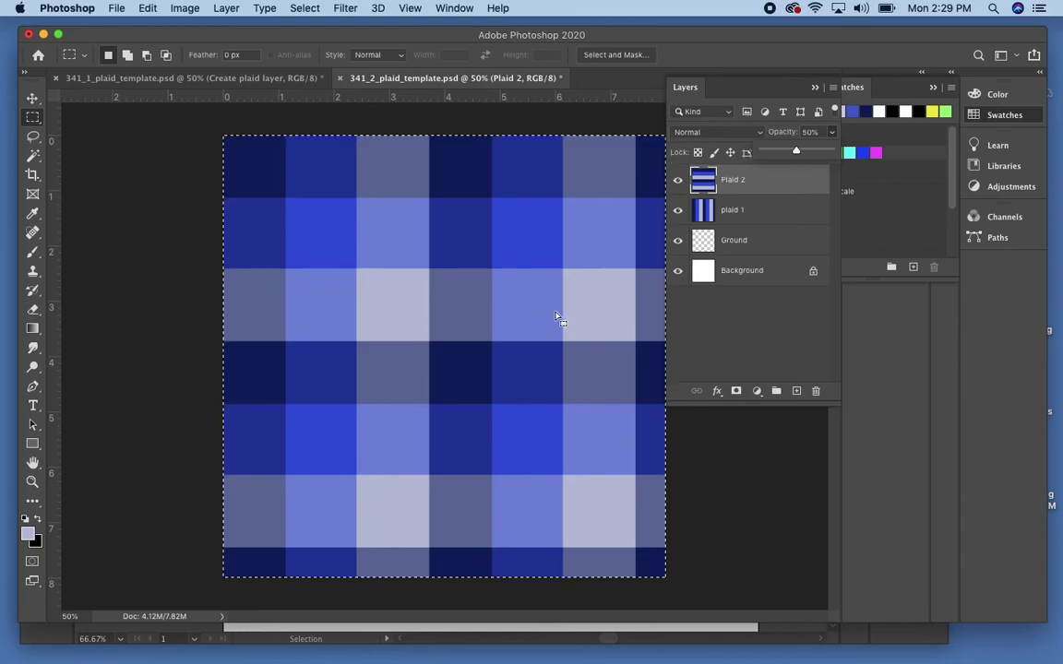
pyautogui.click(305, 8)
pyautogui.click(311, 41)
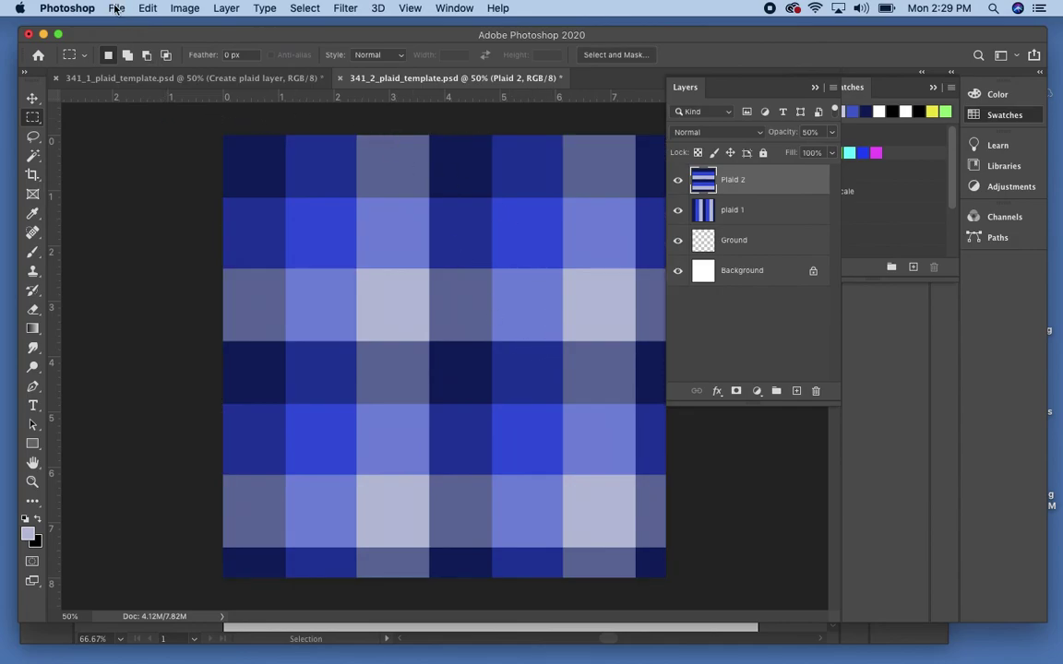
# Step: Save the document with layers as 341_plaid_blue.psd in the Plaid folder
pyautogui.click(116, 8)
pyautogui.click(147, 179)
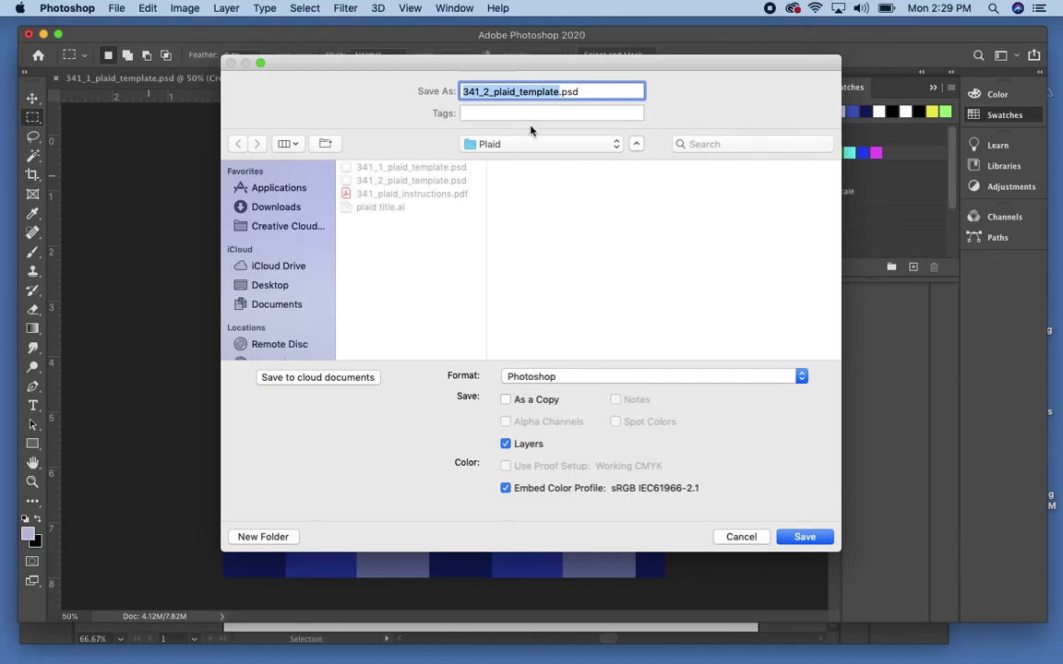
pyautogui.click(557, 91)
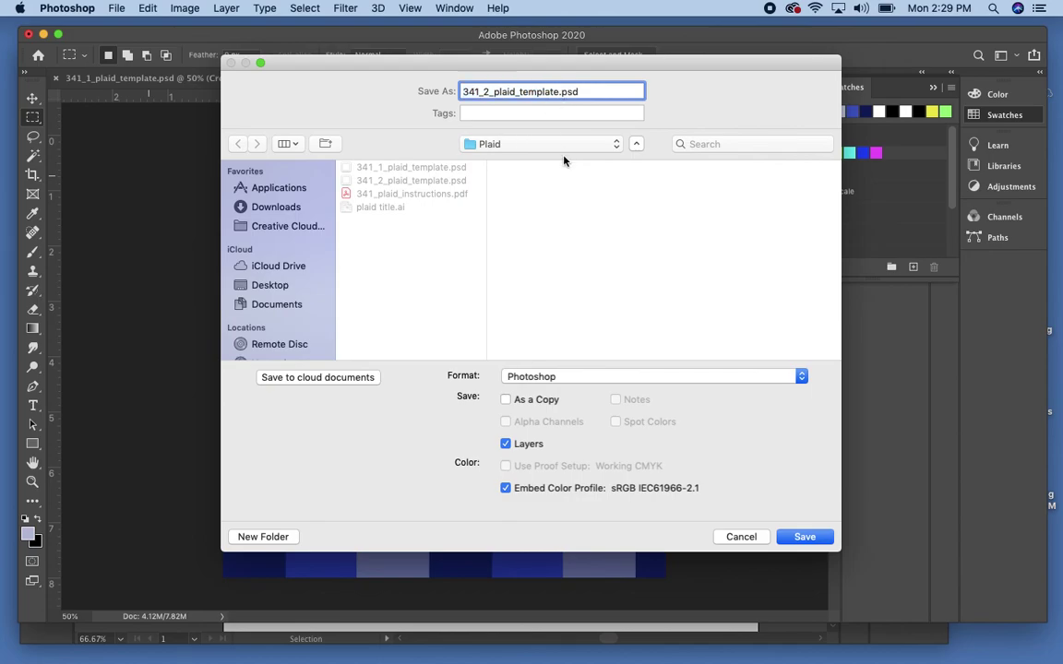
pyautogui.press('BackSpace')
pyautogui.press('BackSpace')
pyautogui.press('BackSpace')
pyautogui.press('BackSpace')
pyautogui.press('BackSpace')
pyautogui.press('BackSpace')
pyautogui.press('BackSpace')
pyautogui.press('BackSpace')
pyautogui.press('BackSpace')
pyautogui.press('BackSpace')
pyautogui.press('BackSpace')
pyautogui.press('BackSpace')
pyautogui.press('BackSpace')
pyautogui.press('BackSpace')
pyautogui.press('BackSpace')
pyautogui.press('BackSpace')
pyautogui.write('plaid_blue')
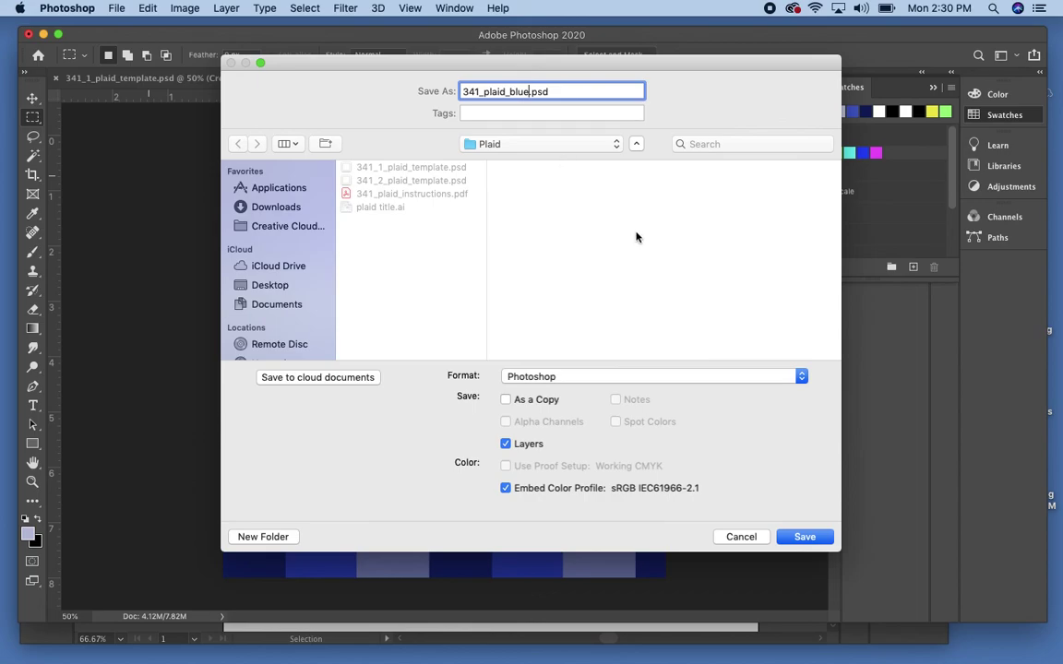
pyautogui.click(806, 537)
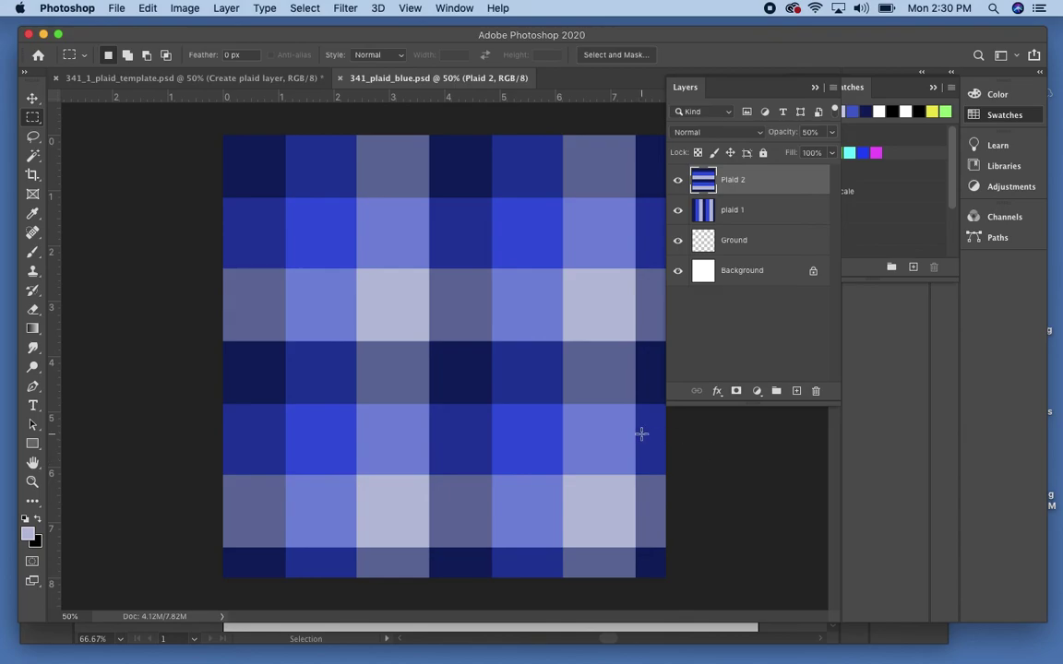
# Step: Bring Illustrator's plaid title.ai, 'How to make a plaid using Adobe Photoshop', to the front
pyautogui.click(670, 637)
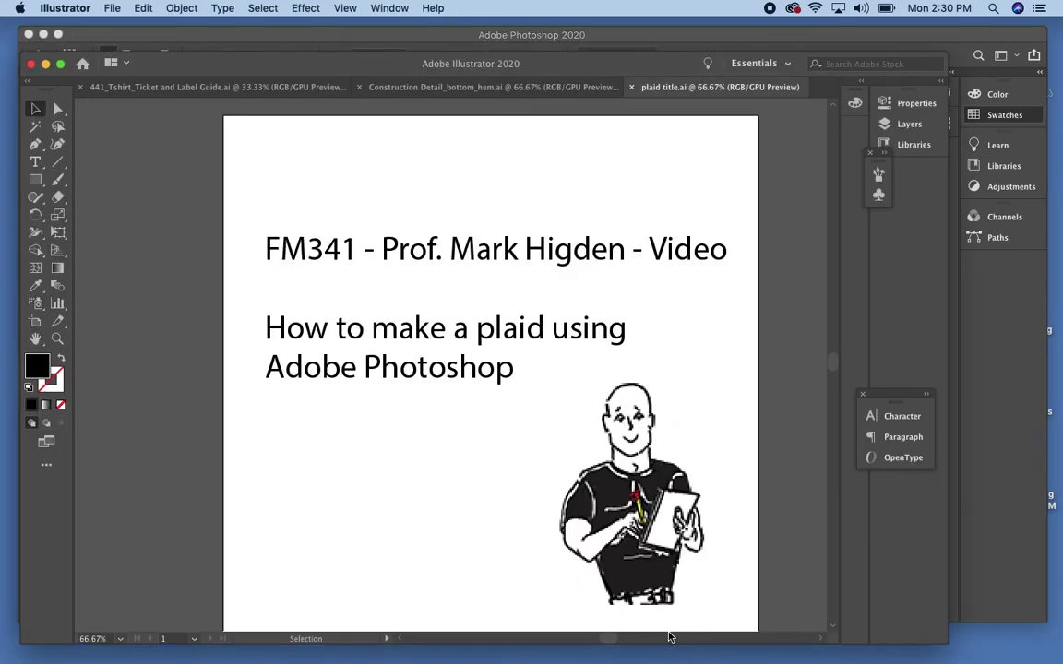
pyautogui.click(654, 522)
pyautogui.click(734, 466)
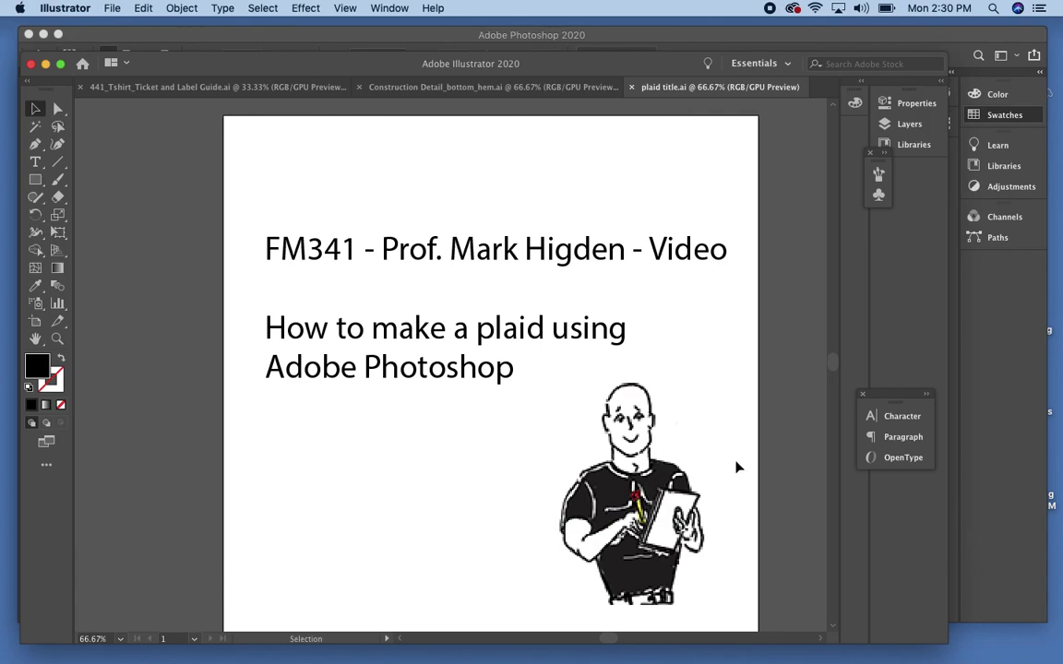